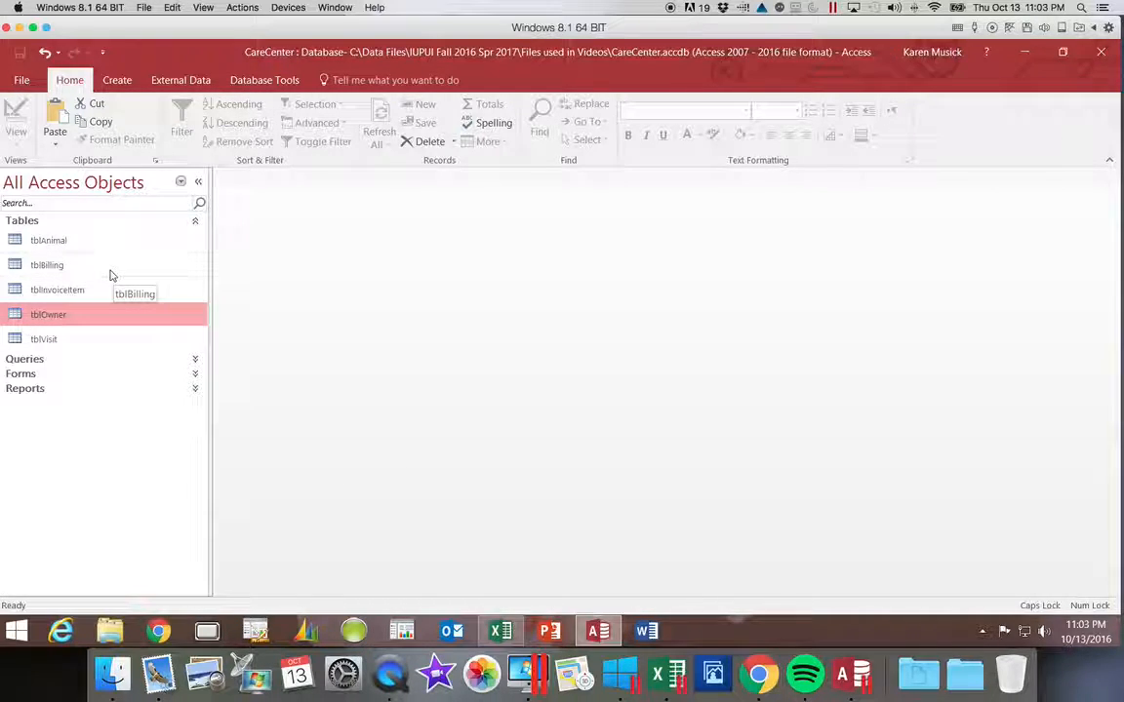
- Open tblBilling in Design View and set the InvoiceAmt field's validation rule to >5
{"action": "double_click", "coordinate": [111, 273]}
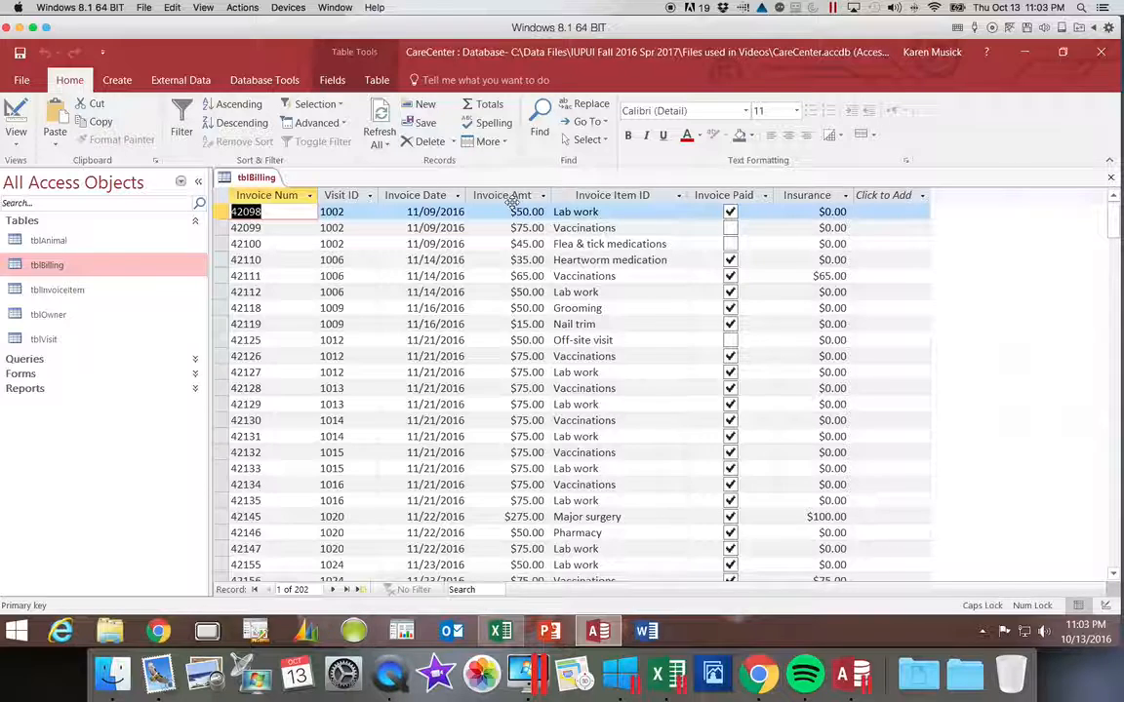
{"action": "left_click", "coordinate": [17, 137]}
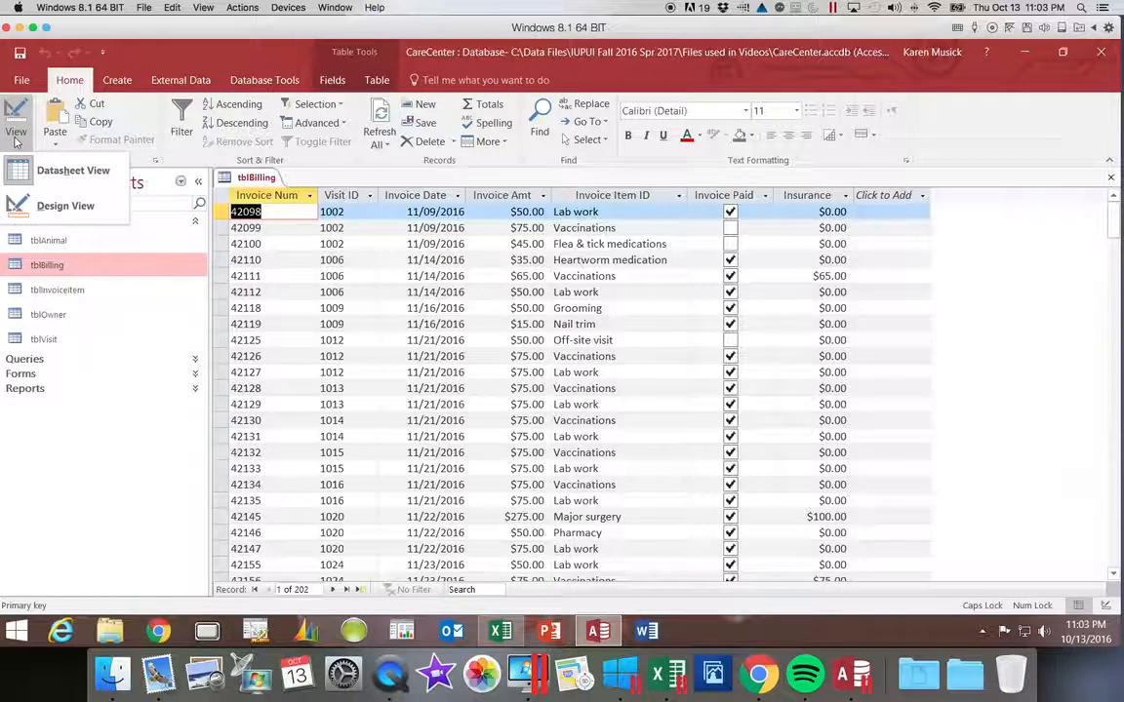
{"action": "left_click", "coordinate": [46, 209]}
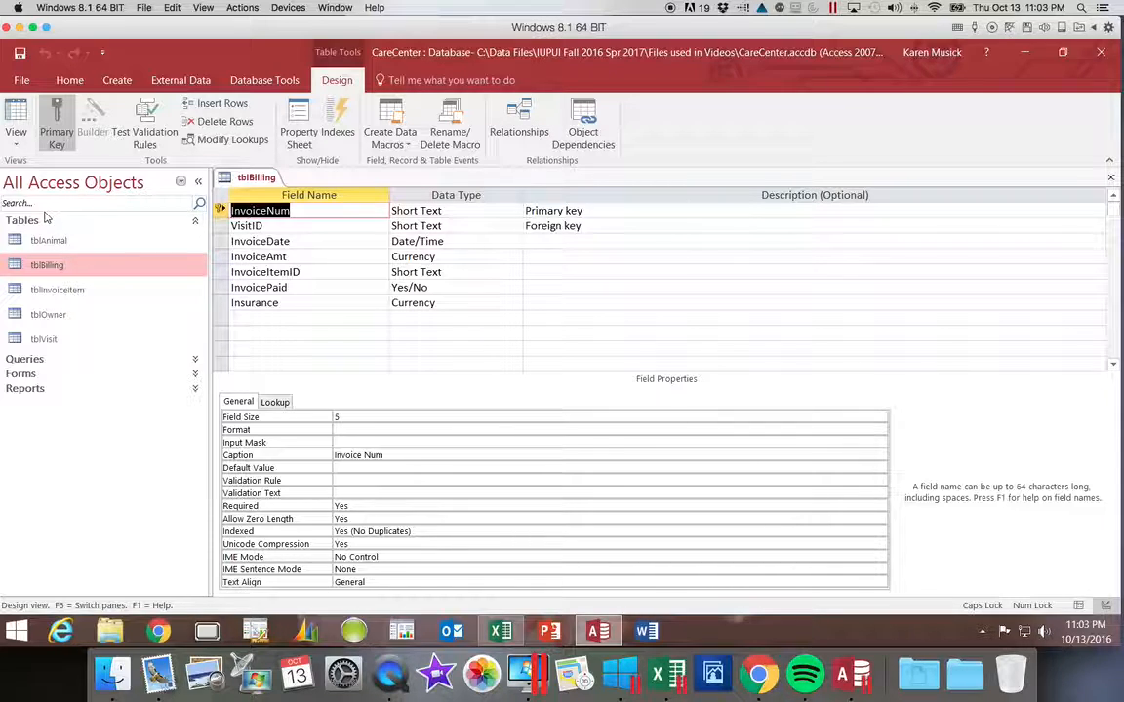
{"action": "left_click", "coordinate": [239, 257]}
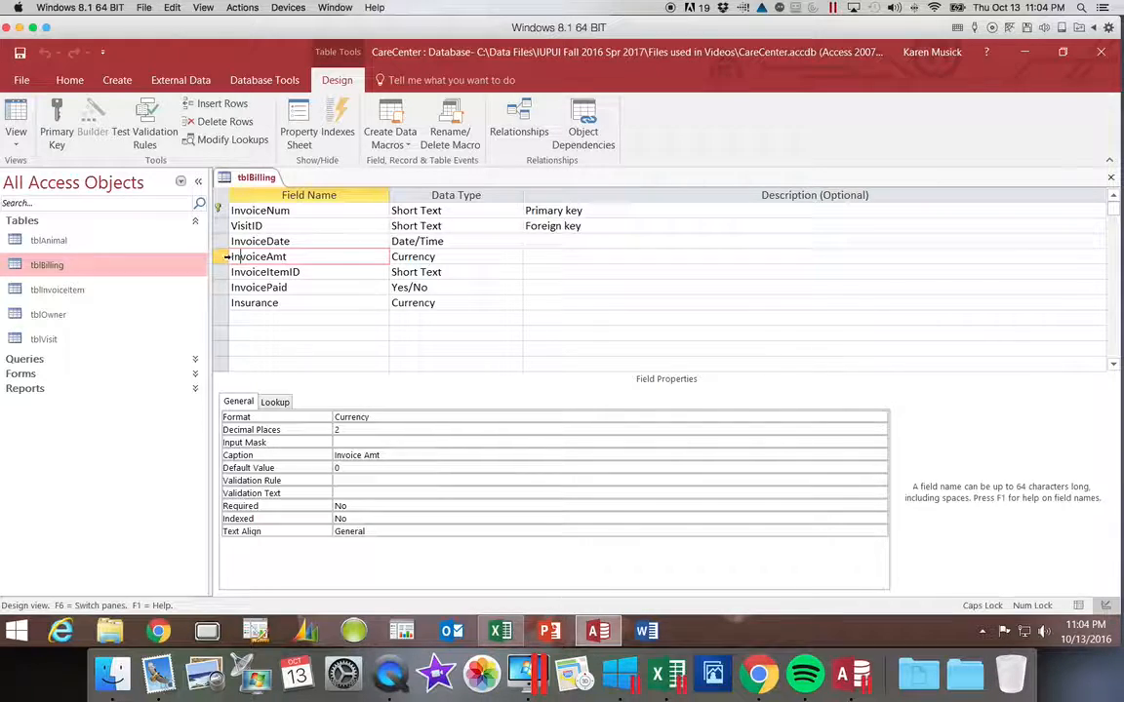
{"action": "left_click", "coordinate": [223, 259]}
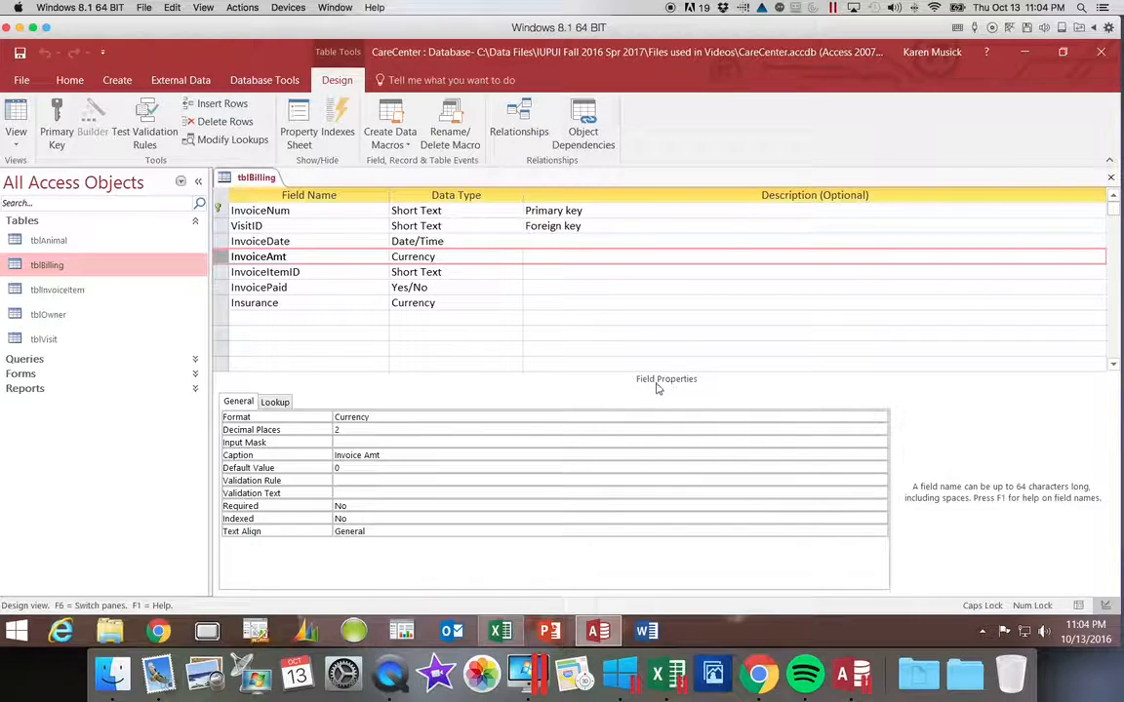
{"action": "left_click", "coordinate": [357, 480]}
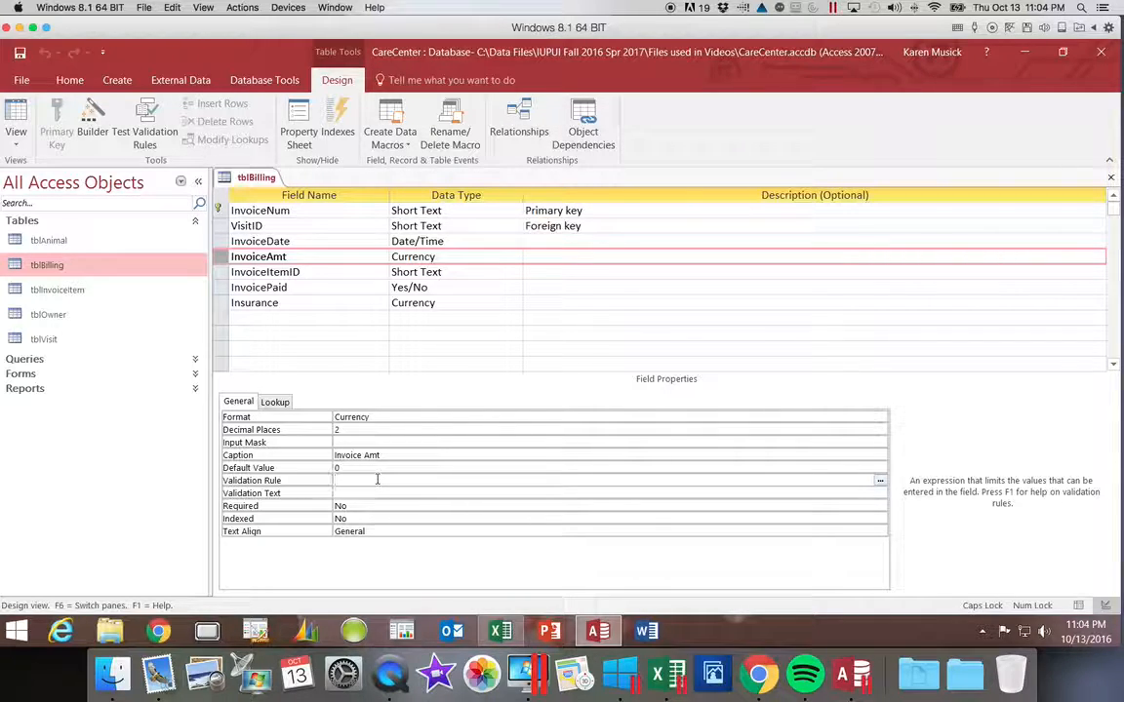
{"action": "type", "text": ">5"}
- Set InvoiceAmt's validation text to "Invoice amounts must be greater than 5" and save the table, testing existing data against the new rule
{"action": "left_click", "coordinate": [389, 493]}
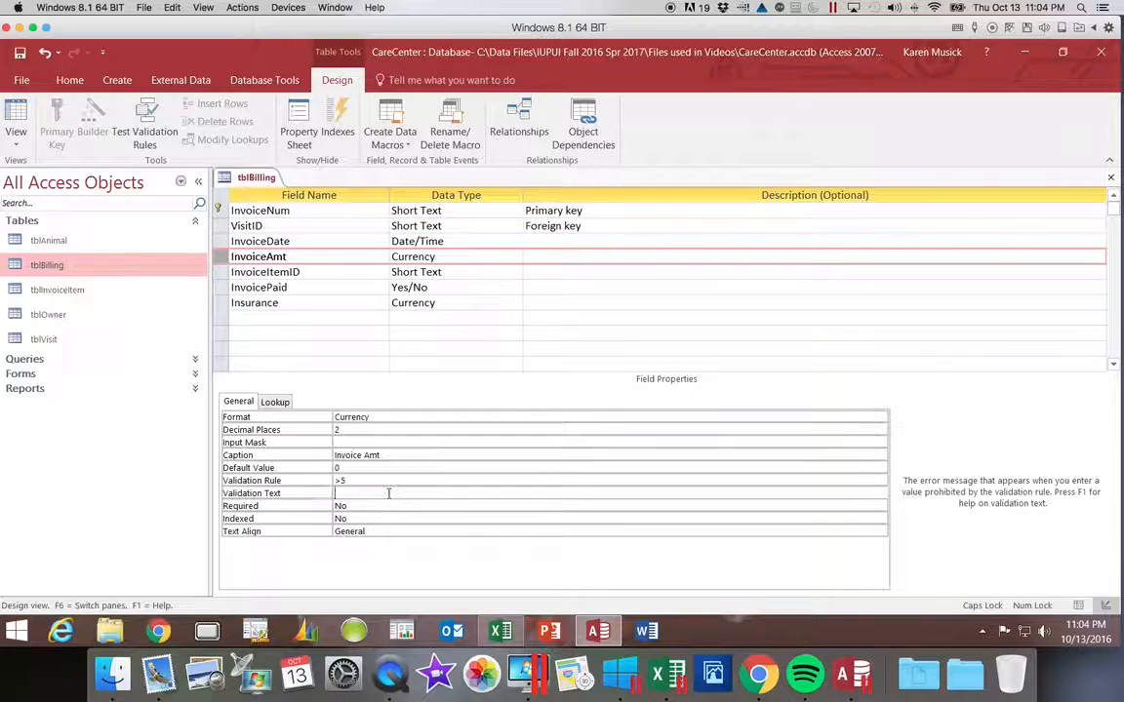
{"action": "key", "text": "Caps_Lock"}
{"action": "type", "text": "Invoice amounts must be greater than 5"}
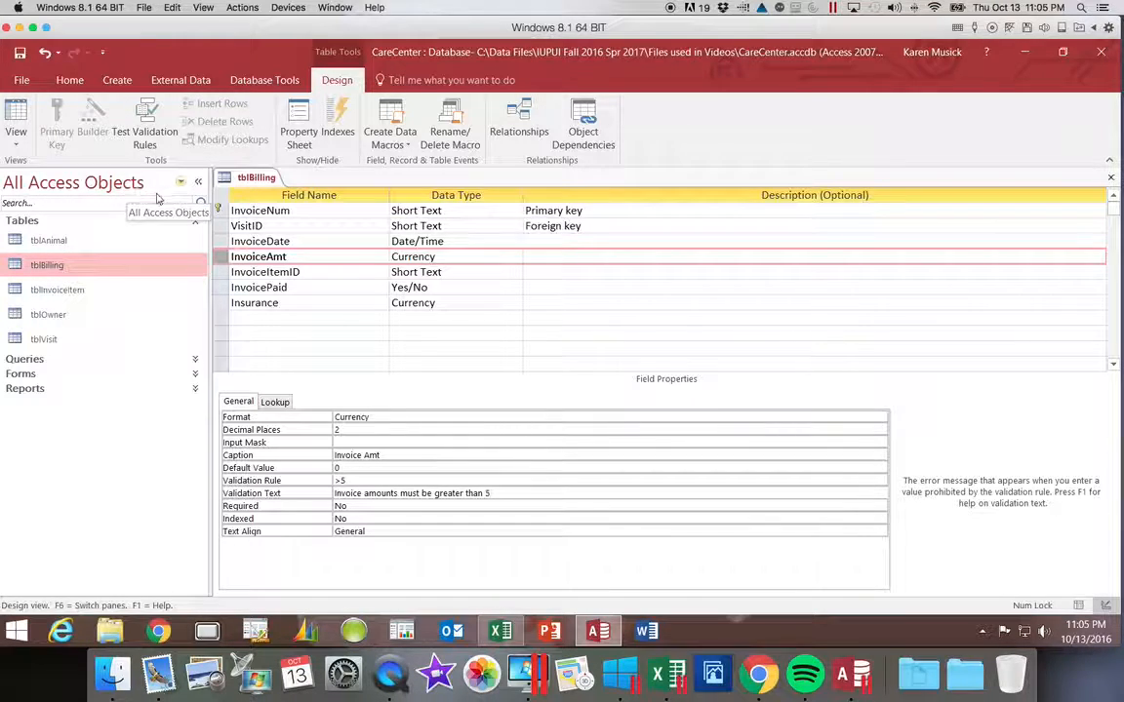
{"action": "left_click", "coordinate": [21, 55]}
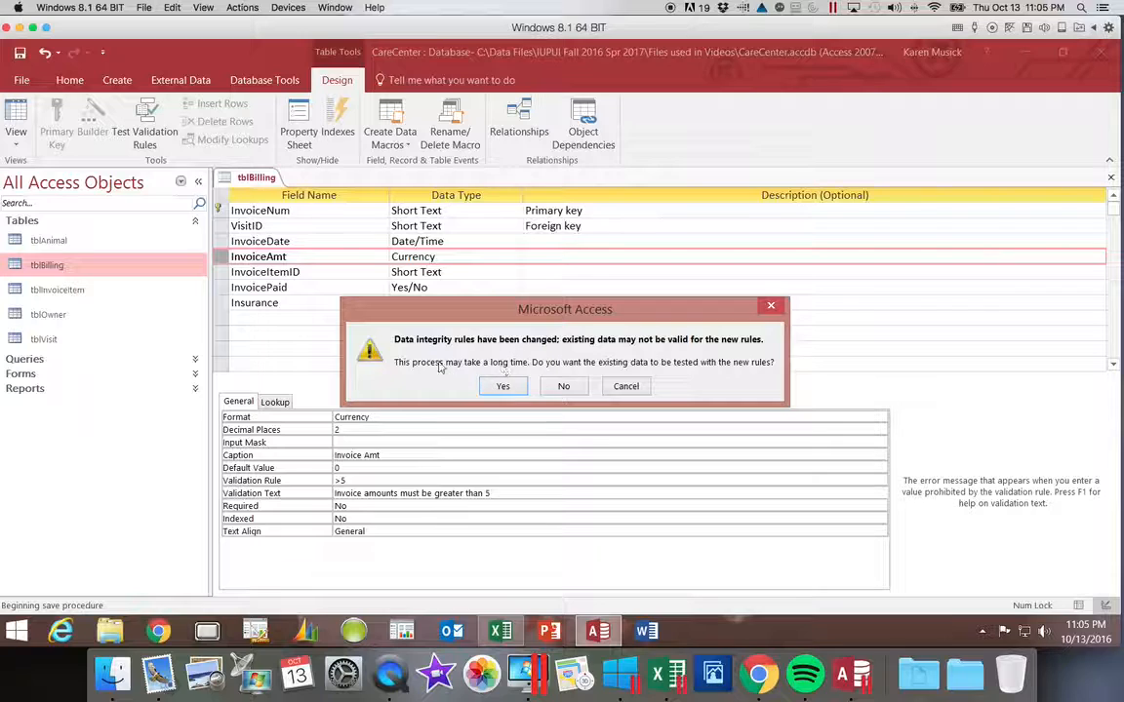
{"action": "left_click", "coordinate": [506, 387]}
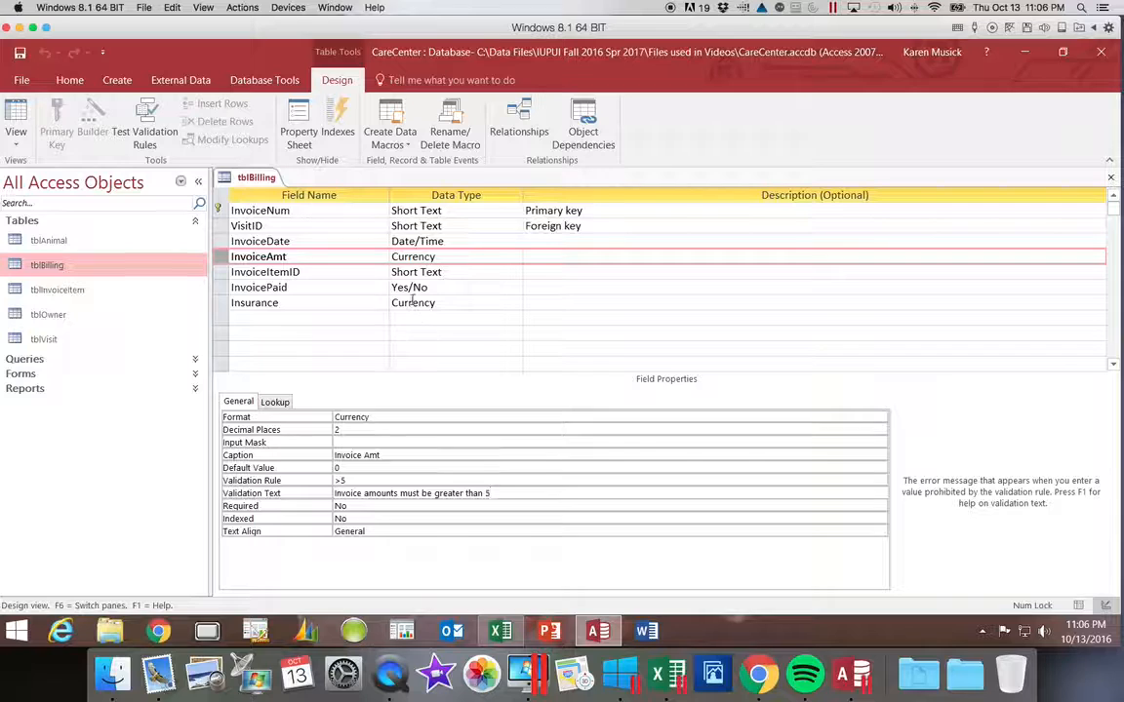
- Try to set the invoice amount of the first tblBilling record to 3 in Datasheet View, and discard the entry
{"action": "left_click", "coordinate": [19, 127]}
{"action": "left_click", "coordinate": [40, 170]}
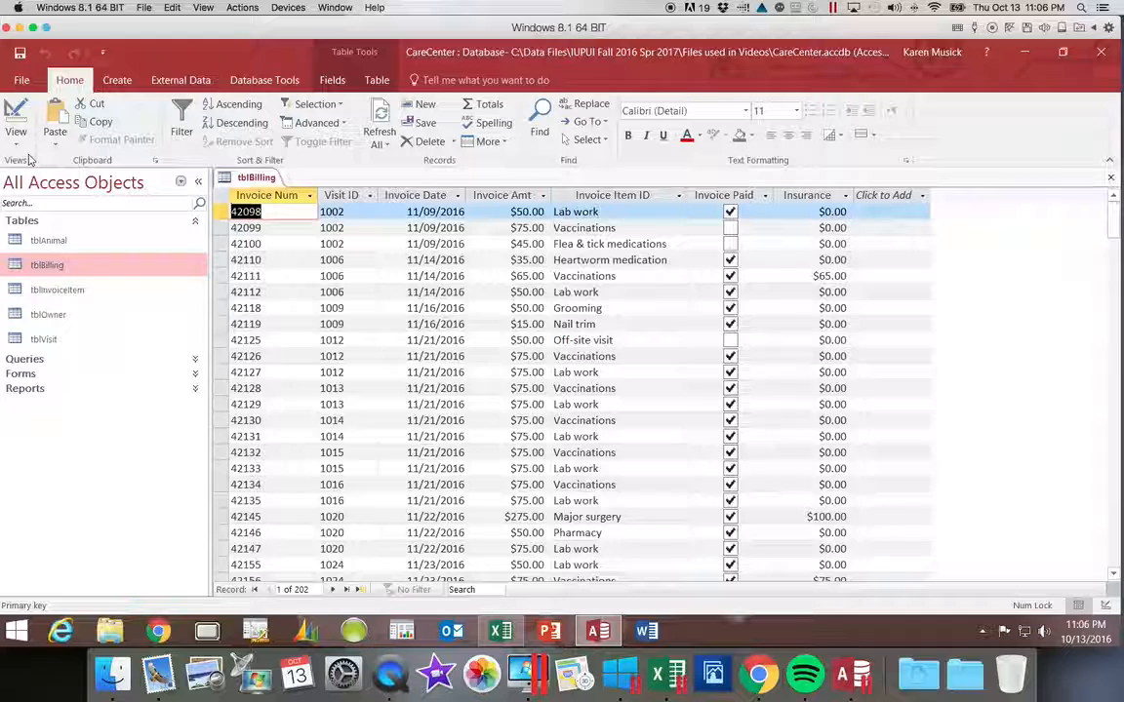
{"action": "key", "text": "Tab"}
{"action": "key", "text": "Tab"}
{"action": "key", "text": "Tab"}
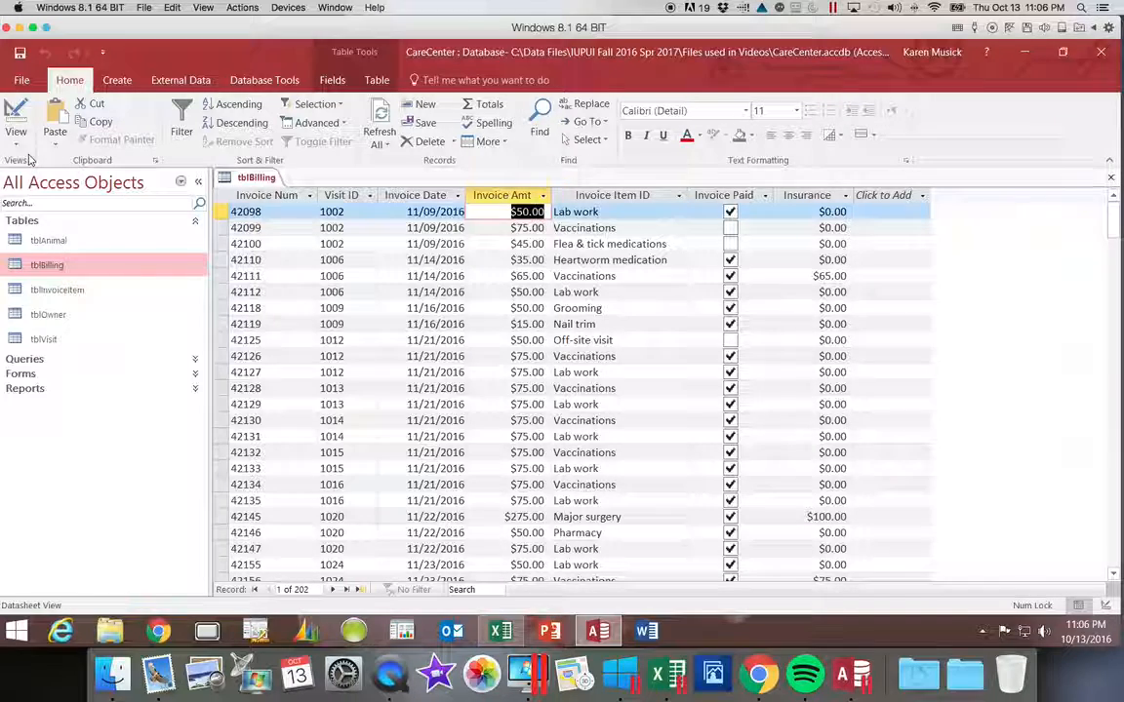
{"action": "type", "text": "3"}
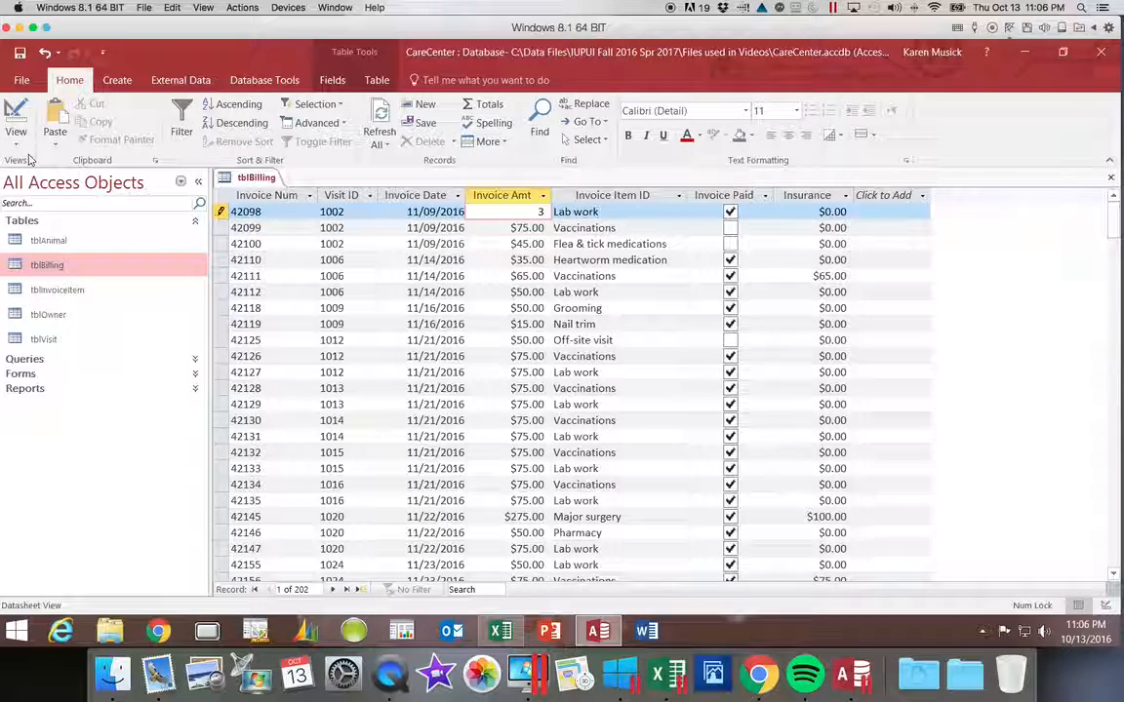
{"action": "key", "text": "Tab"}
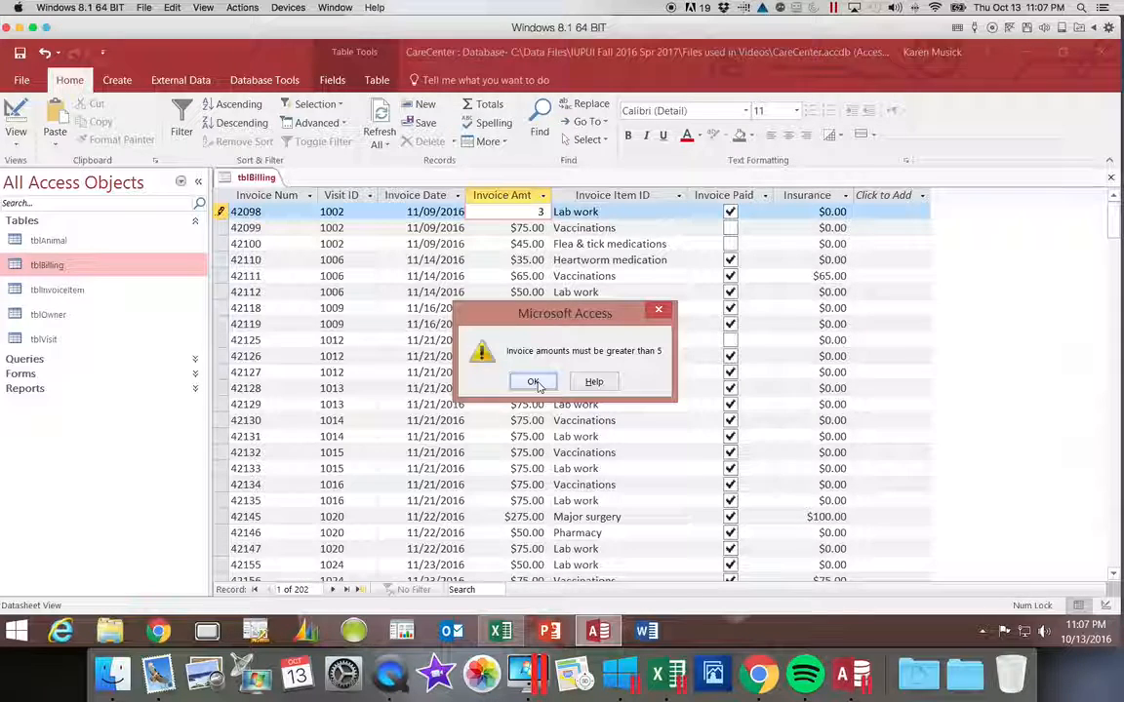
{"action": "left_click", "coordinate": [534, 382]}
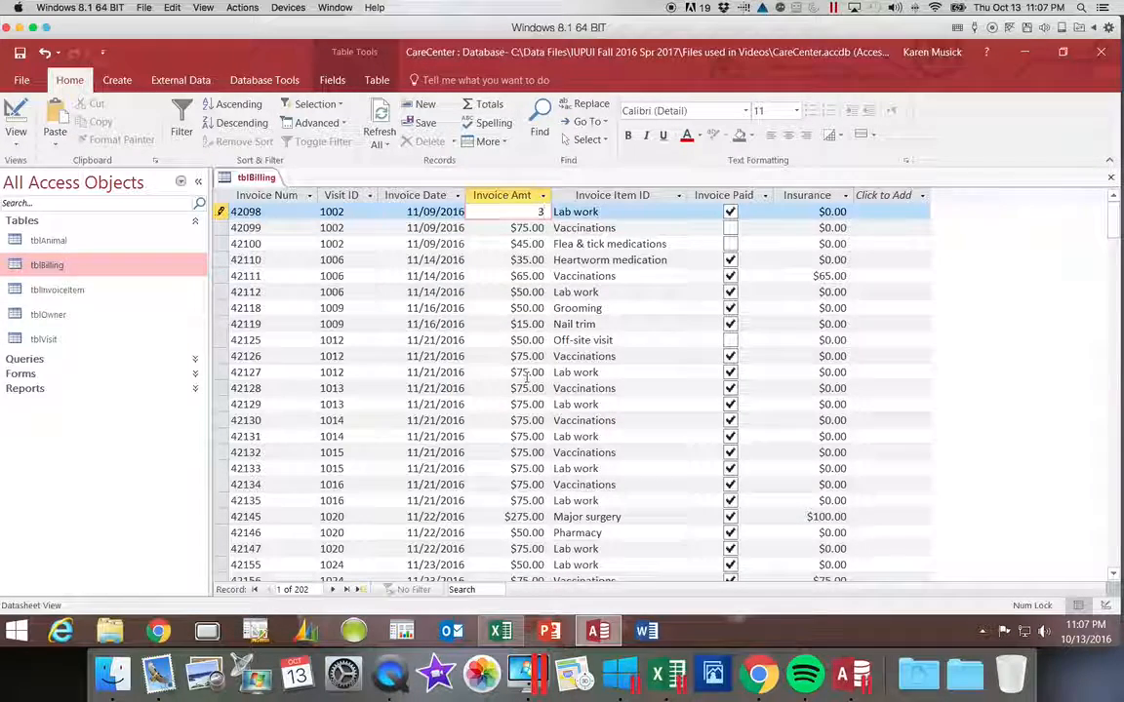
{"action": "key", "text": "Escape"}
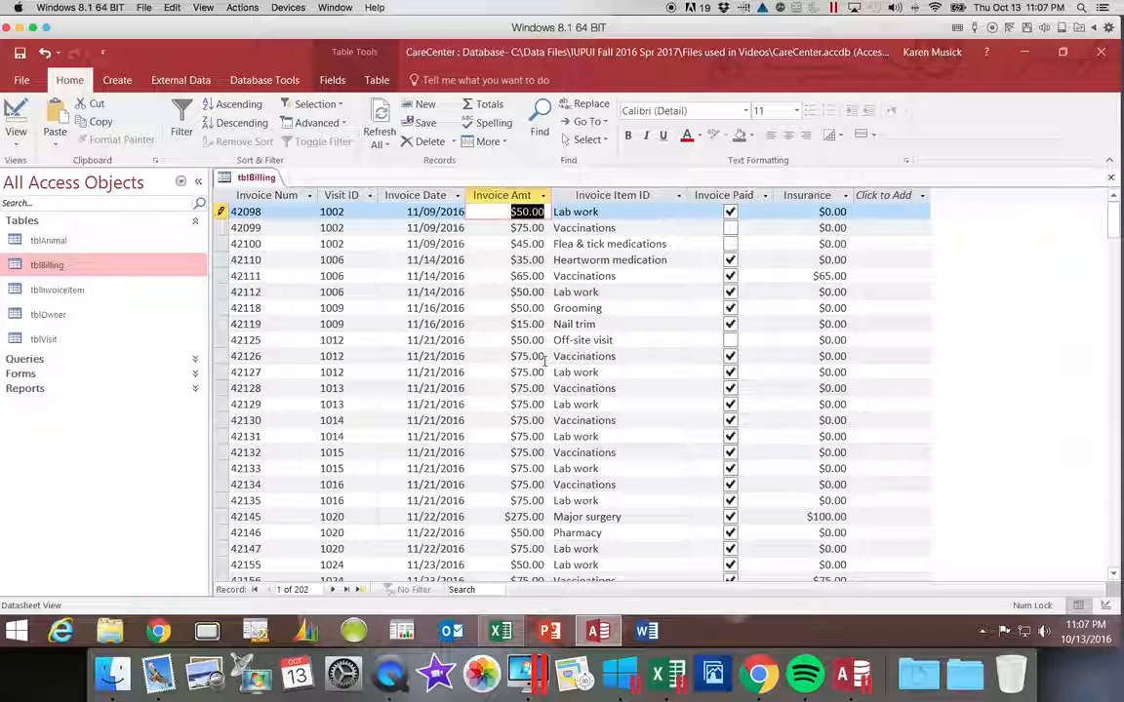
- Change the first record's invoice amount to 75, set it back to 50, and commit the record
{"action": "type", "text": "75"}
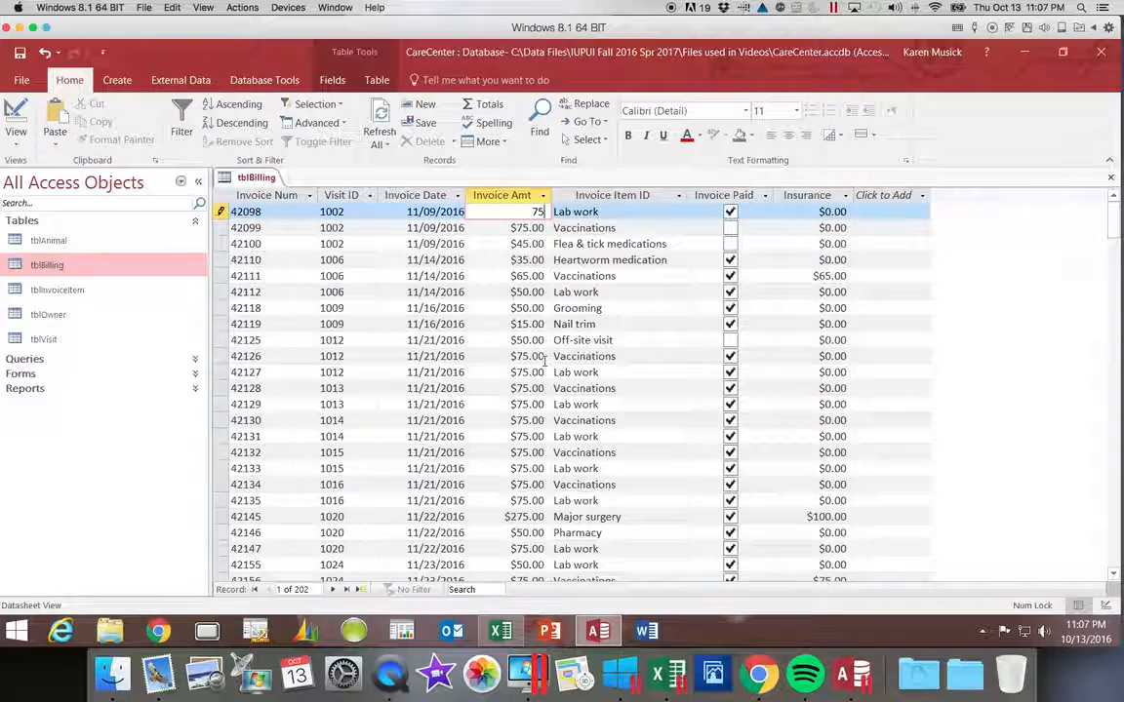
{"action": "key", "text": "Tab"}
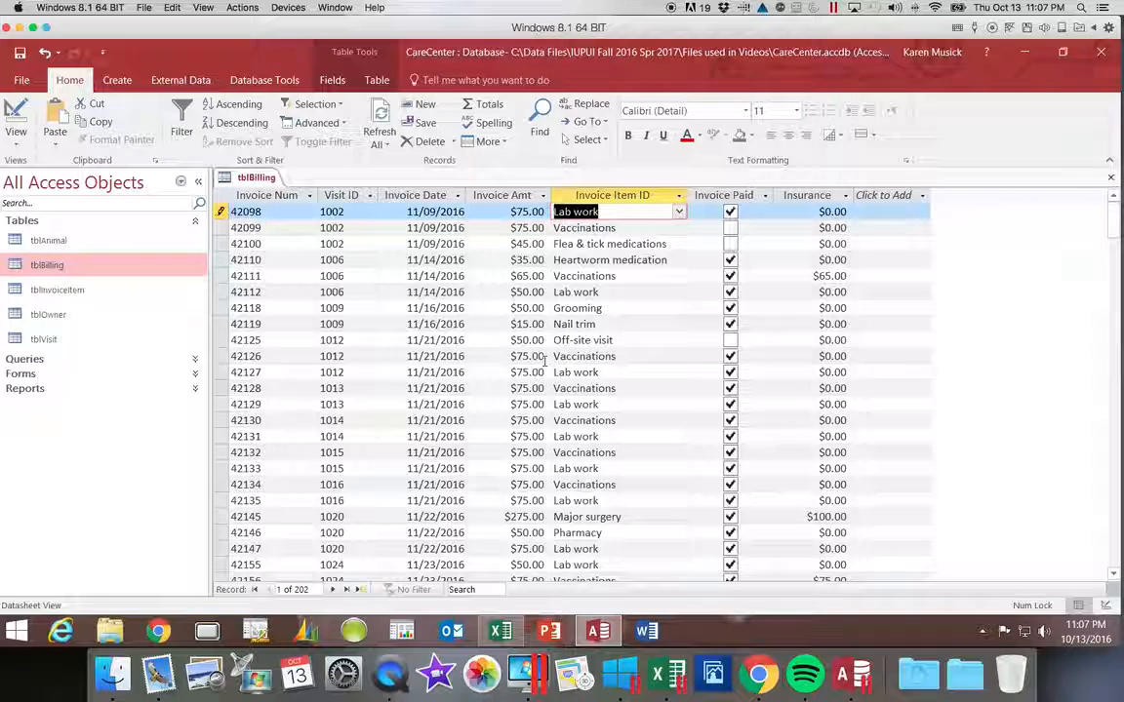
{"action": "key", "text": "shift+Tab"}
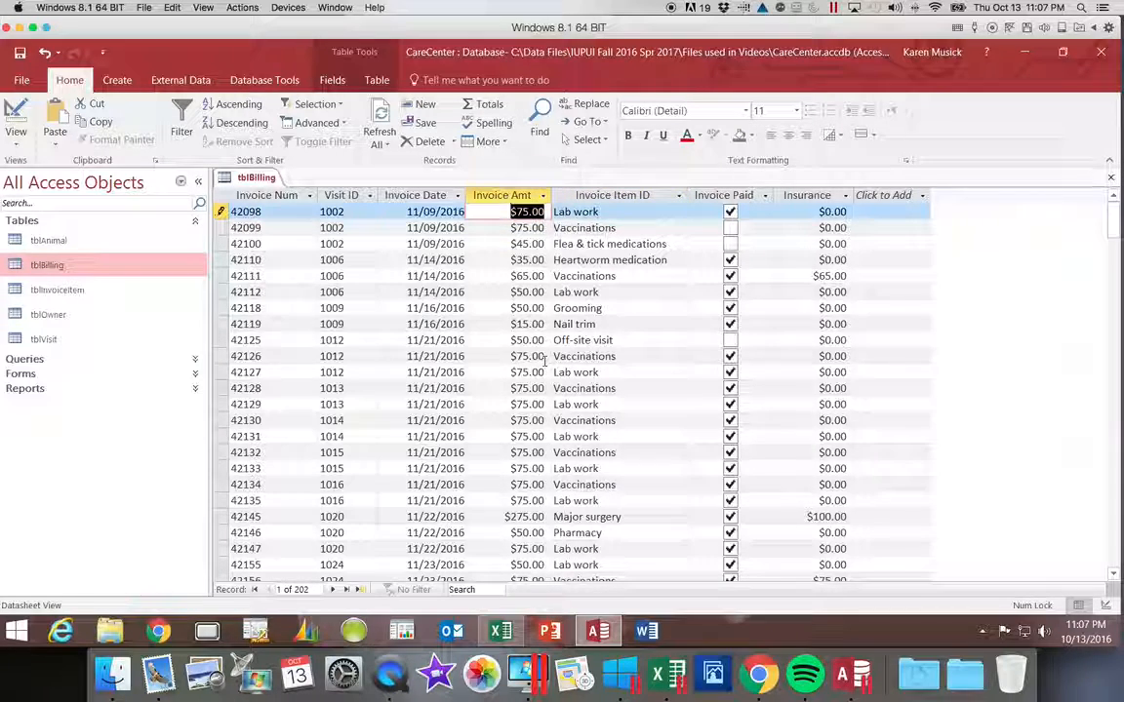
{"action": "type", "text": "50"}
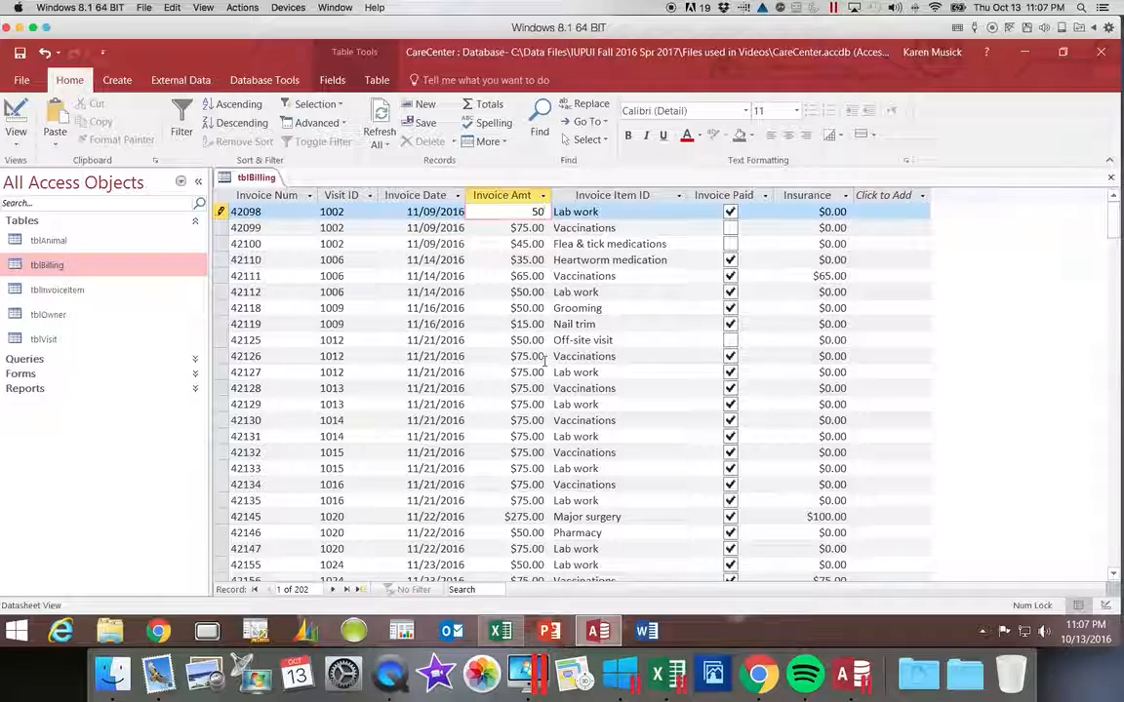
{"action": "key", "text": "Tab"}
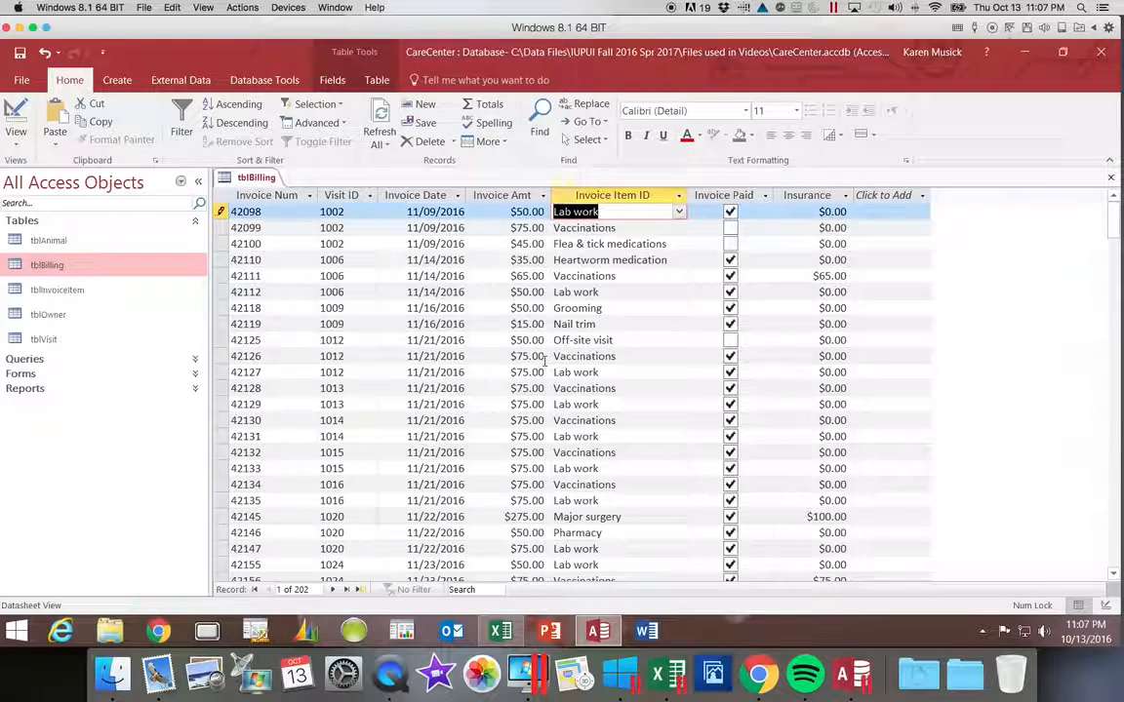
{"action": "key", "text": "Tab"}
{"action": "key", "text": "Tab"}
{"action": "key", "text": "Tab"}
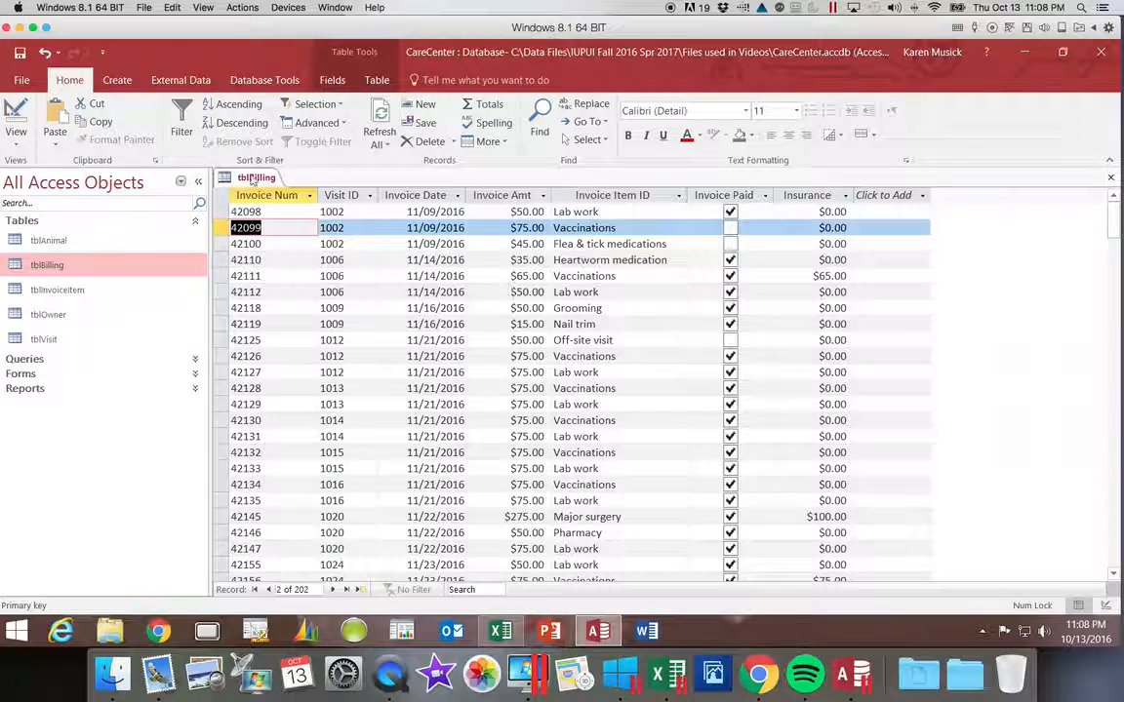
- In tblBilling's Design View, set the table-level validation rule to [Insurance]<=[InvoiceAmt] in the table properties
{"action": "left_click", "coordinate": [17, 139]}
{"action": "left_click", "coordinate": [21, 206]}
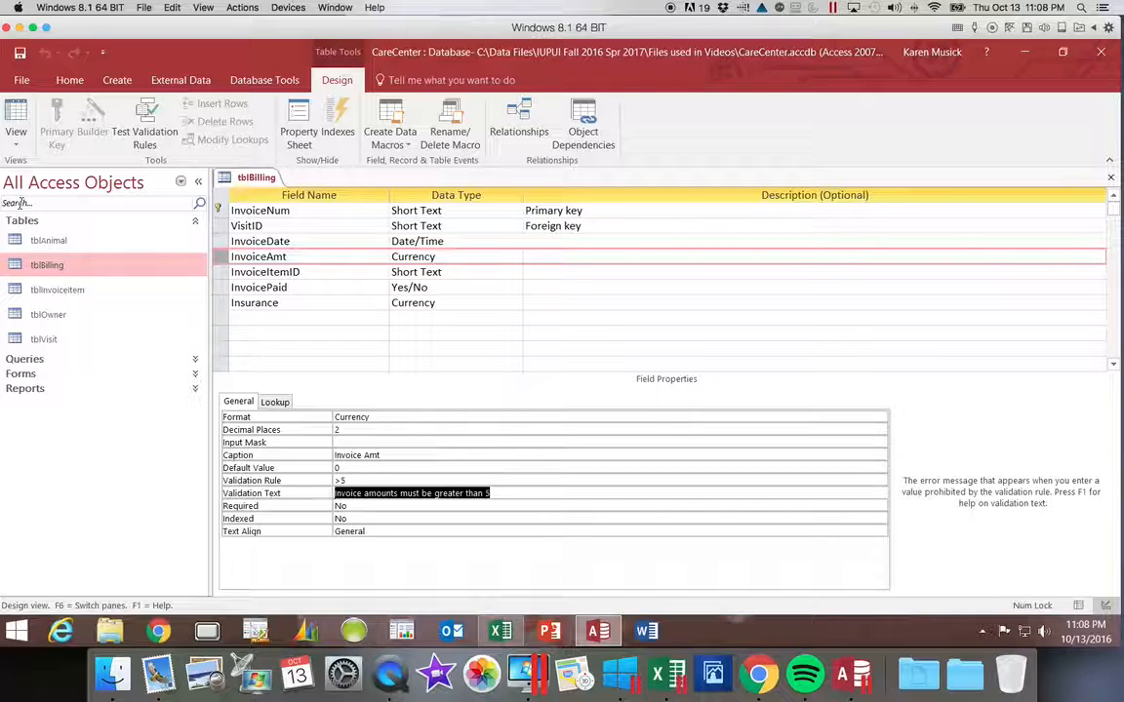
{"action": "left_click", "coordinate": [301, 122]}
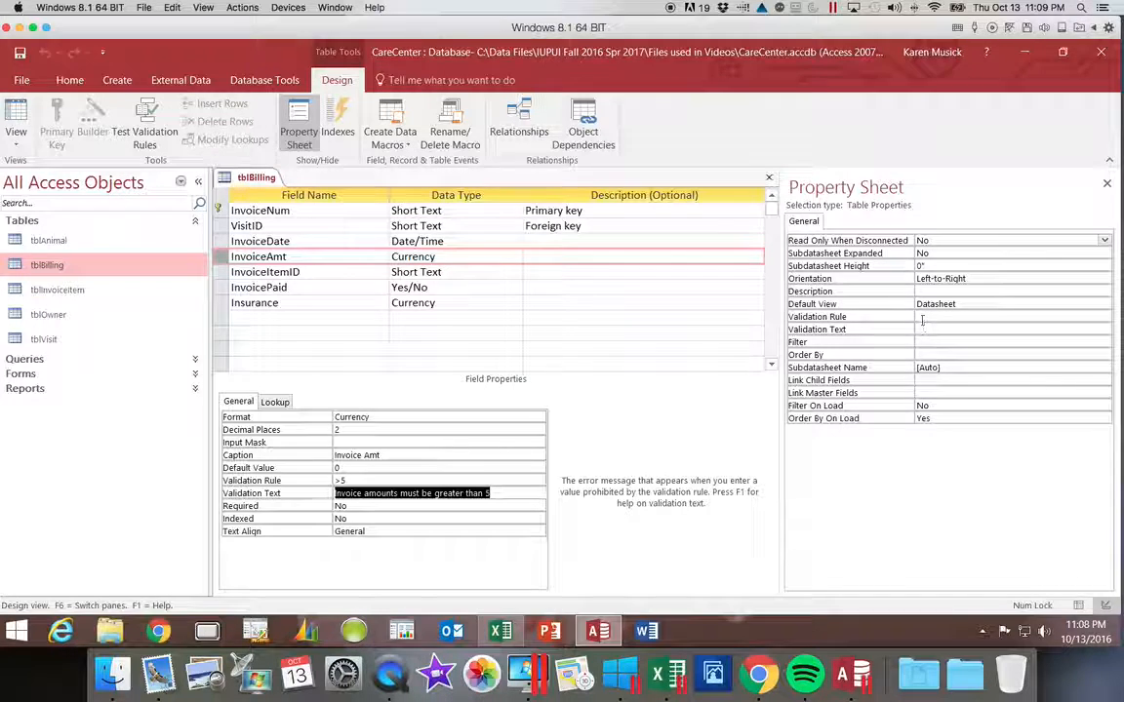
{"action": "left_click", "coordinate": [923, 318]}
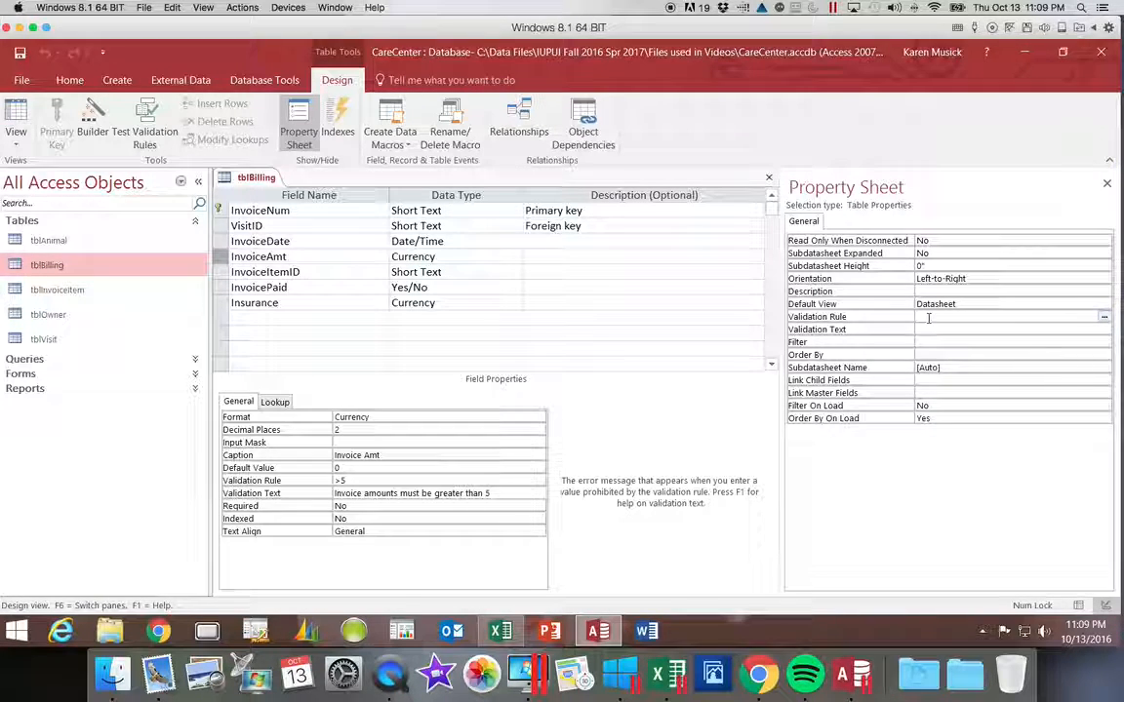
{"action": "type", "text": "["}
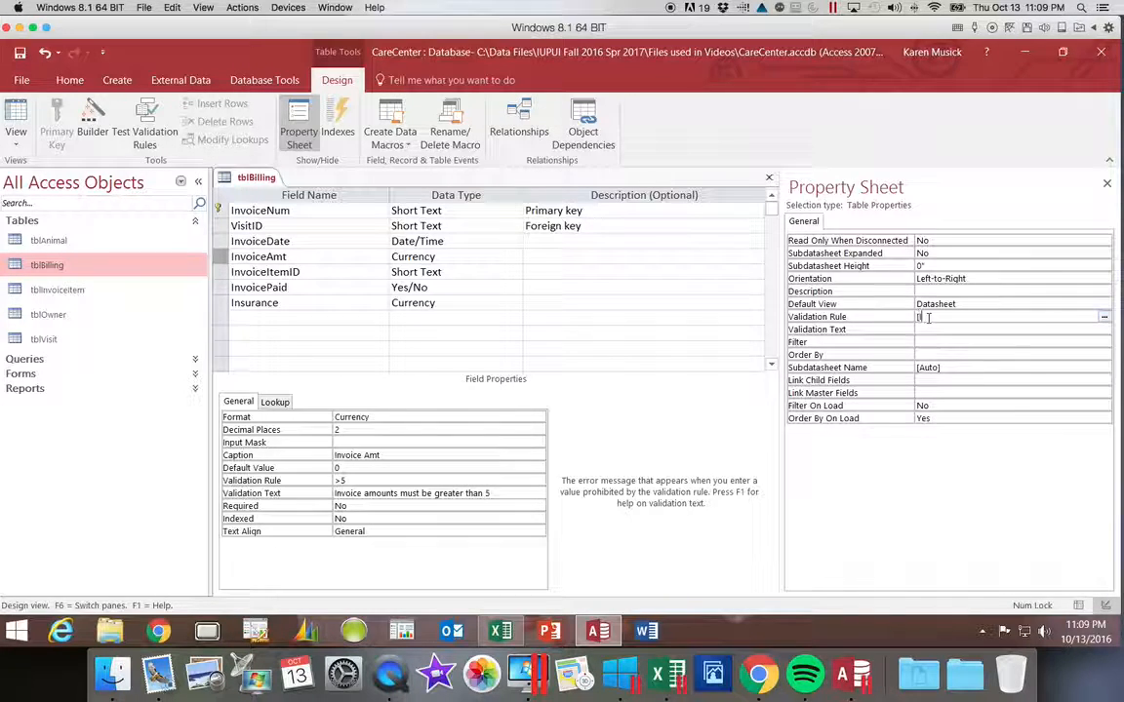
{"action": "type", "text": "In"}
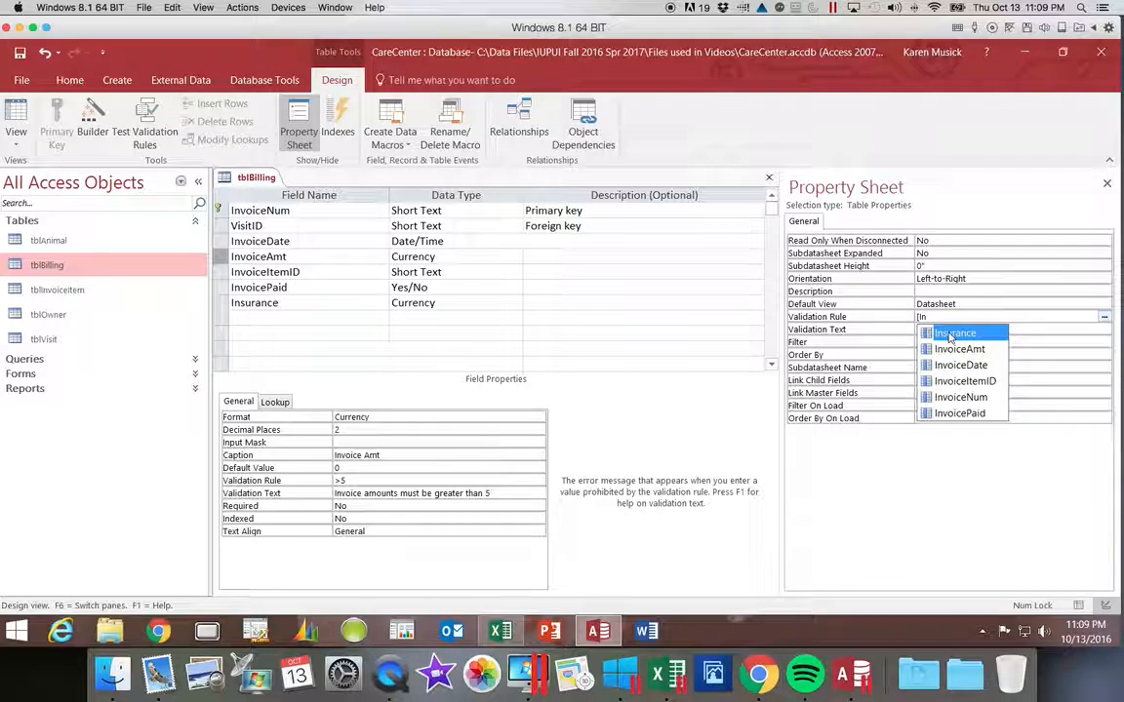
{"action": "left_click", "coordinate": [948, 333]}
{"action": "left_click", "coordinate": [963, 316]}
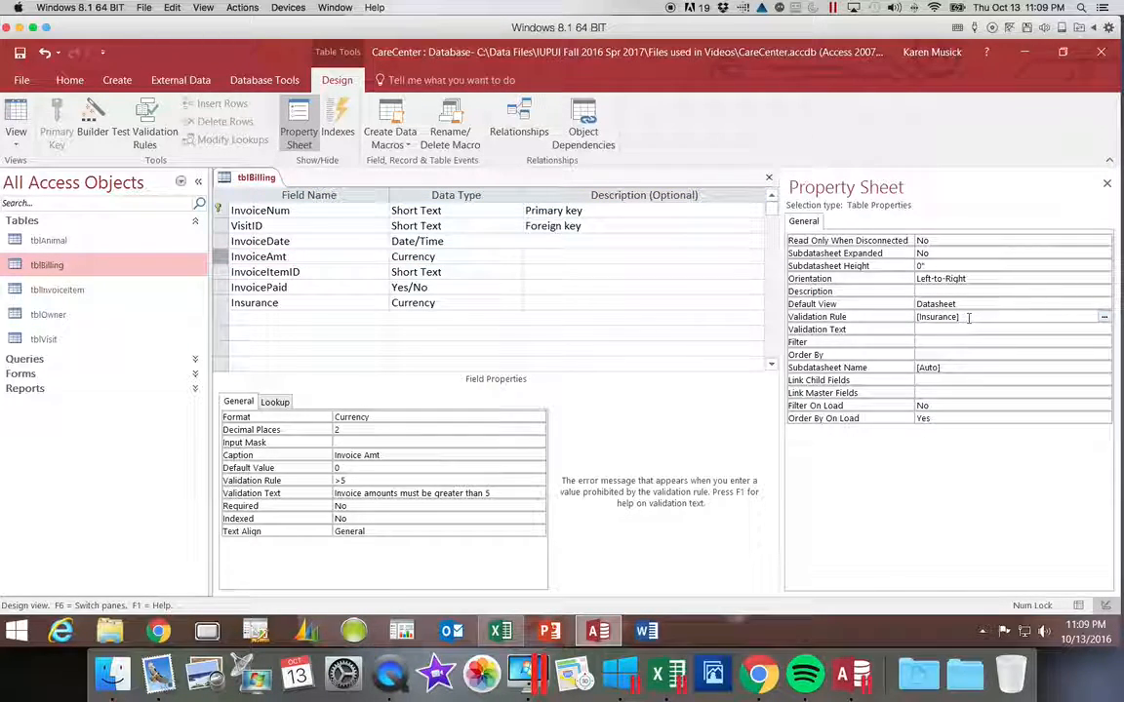
{"action": "type", "text": "<="}
{"action": "type", "text": "[In"}
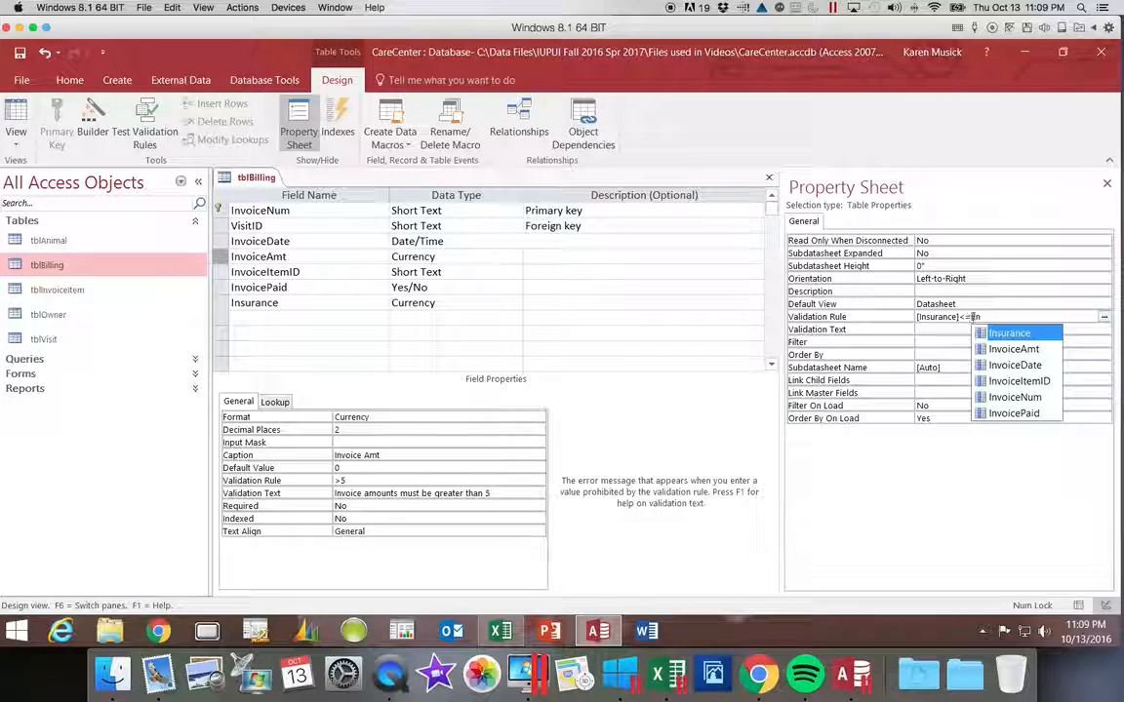
{"action": "double_click", "coordinate": [996, 350]}
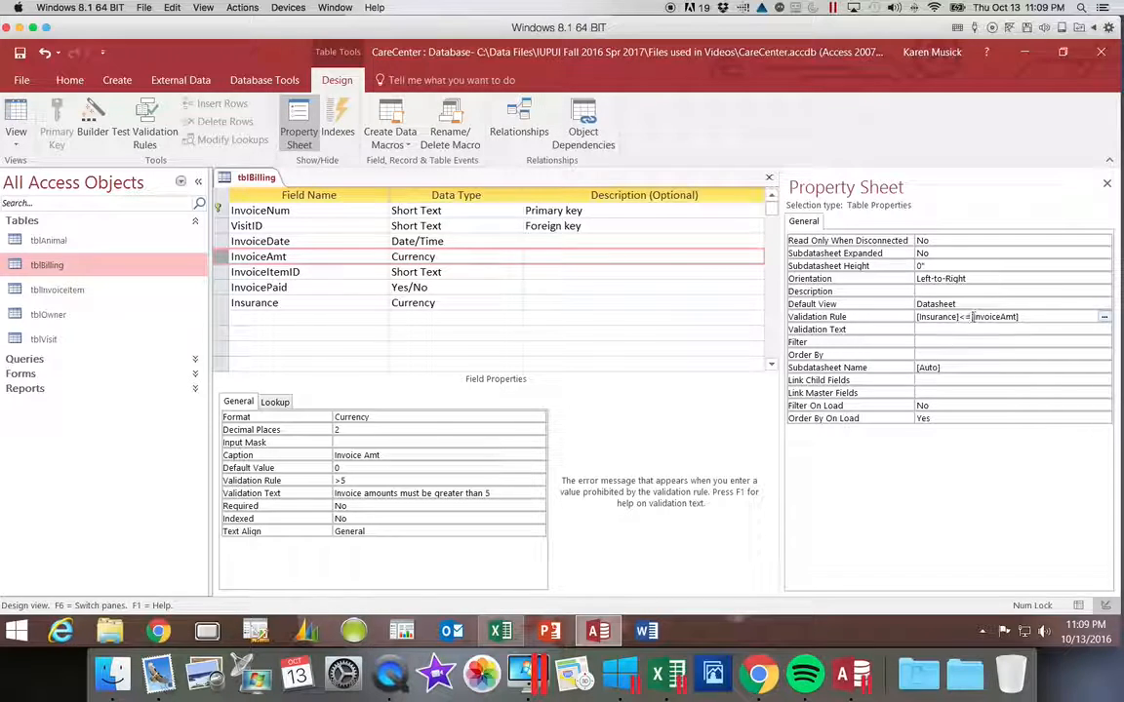
- Set the table's validation text to "Insurance coverage cannot be larger than the invoice amount" and save, testing existing data against the rule
{"action": "left_click", "coordinate": [932, 329]}
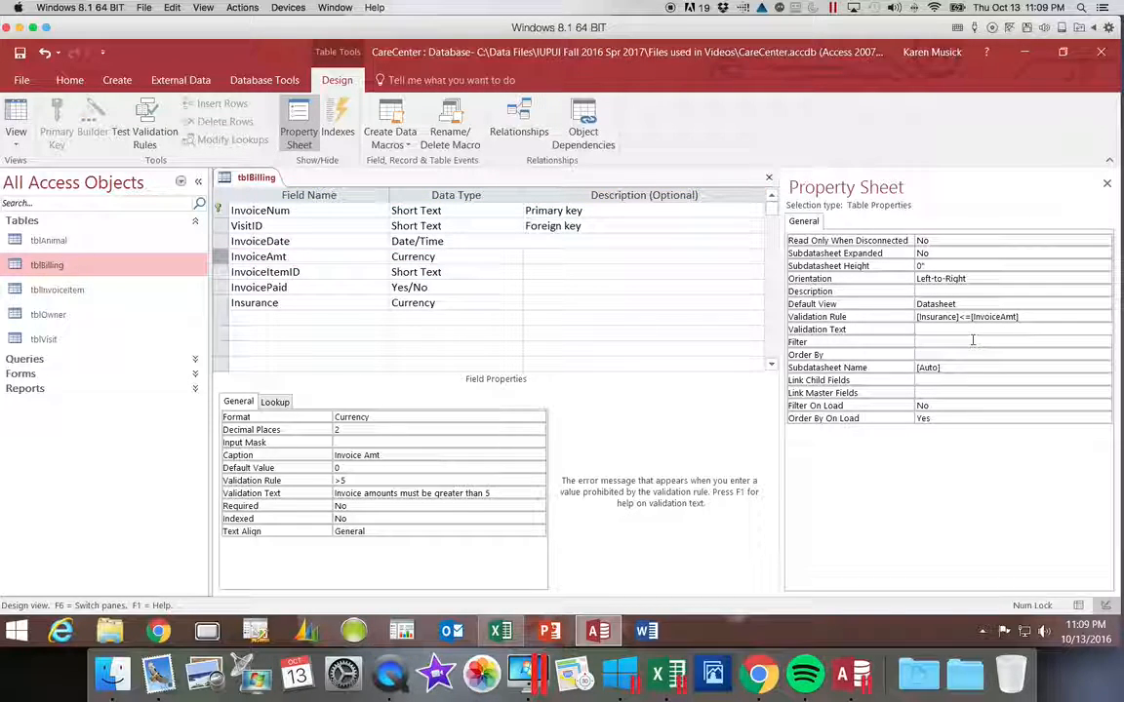
{"action": "type", "text": "Insurance coverage cannot be larther"}
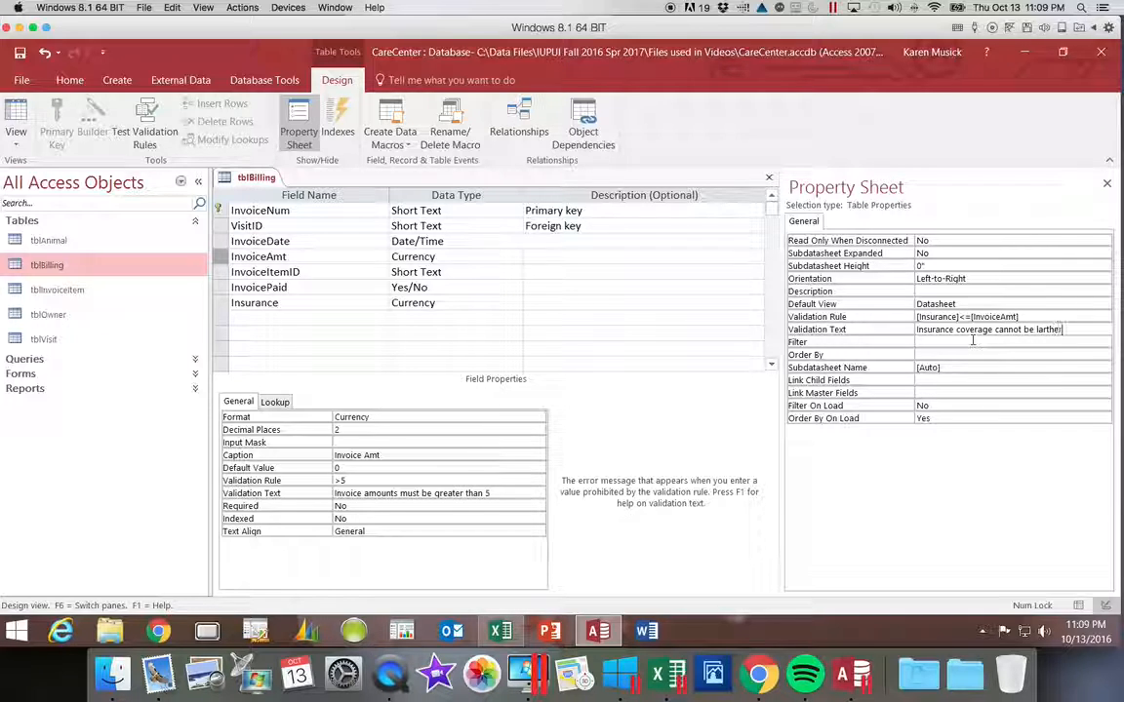
{"action": "key", "text": "BackSpace"}
{"action": "key", "text": "BackSpace"}
{"action": "key", "text": "BackSpace"}
{"action": "key", "text": "BackSpace"}
{"action": "type", "text": "ger than the invoice amount"}
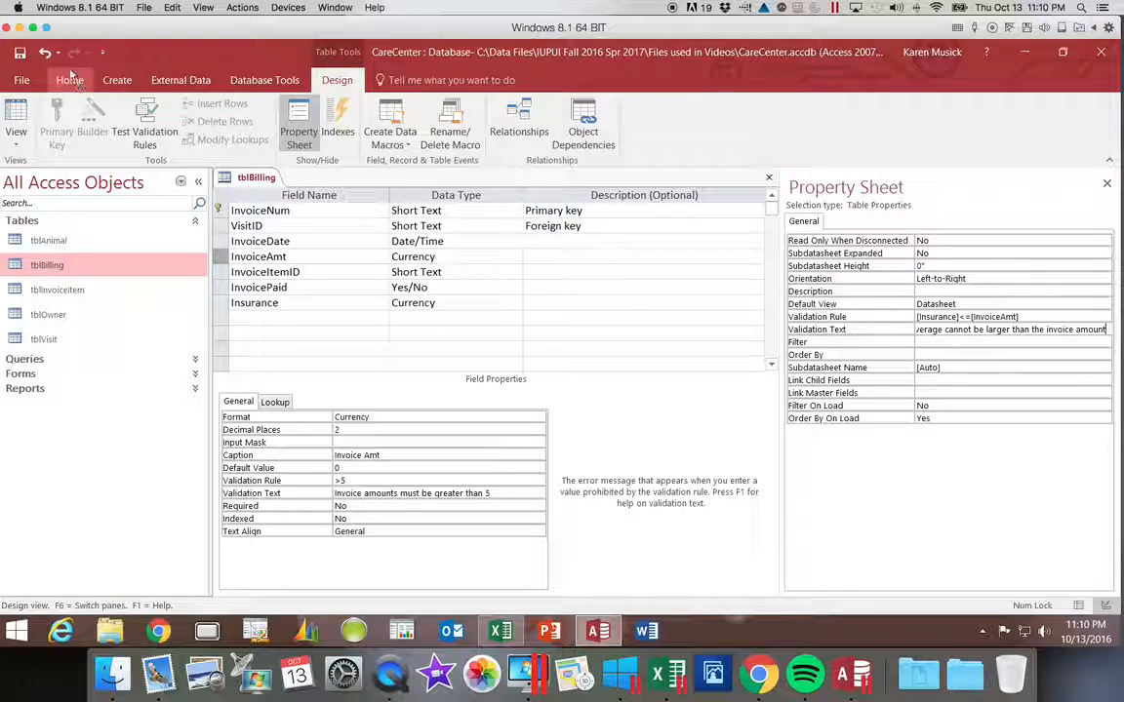
{"action": "left_click", "coordinate": [20, 52]}
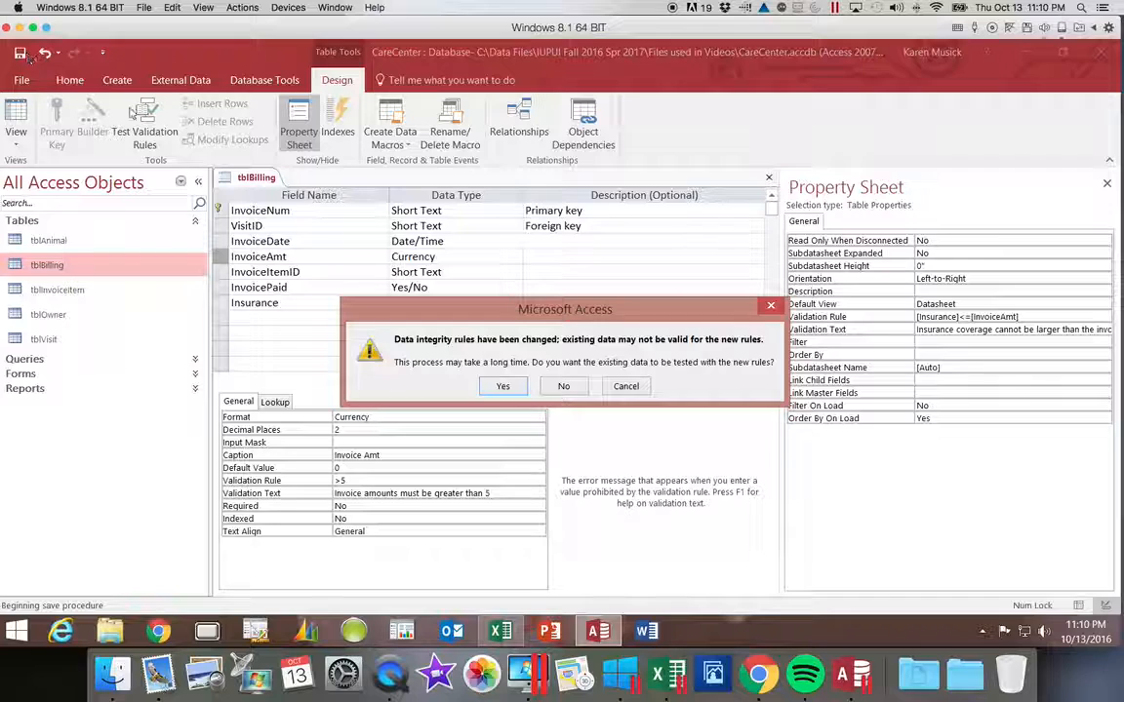
{"action": "left_click", "coordinate": [504, 386]}
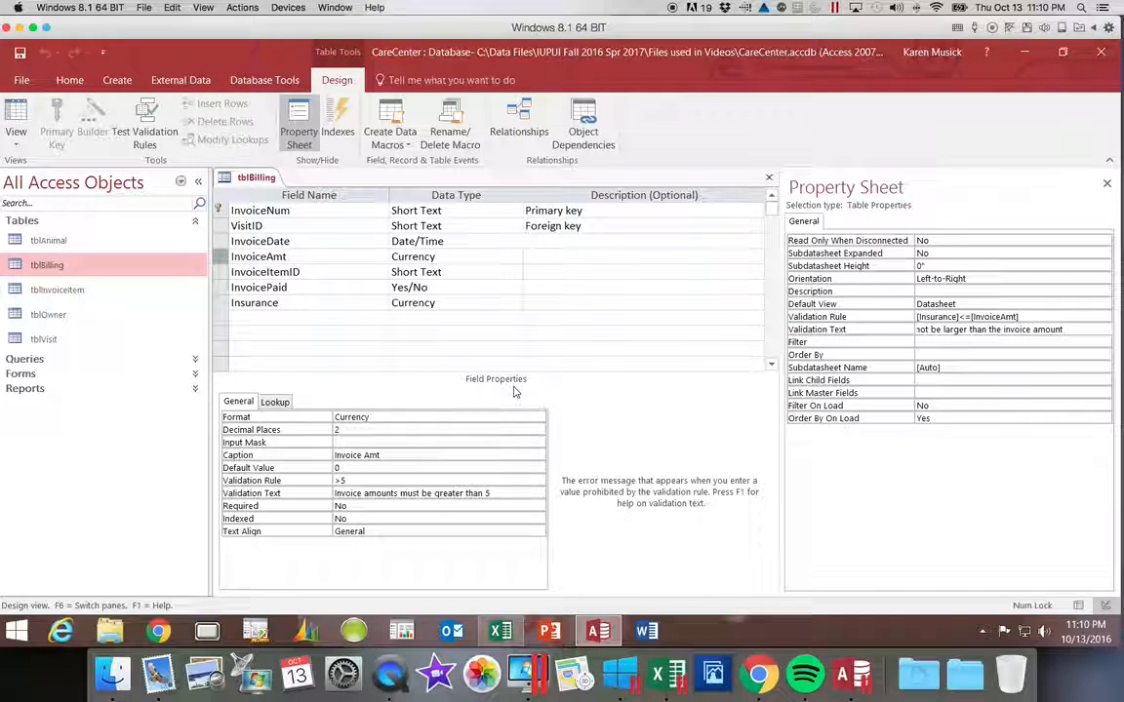
- Try to set the first tblBilling record's insurance amount to 75 in Datasheet View, and discard the entry
{"action": "left_click", "coordinate": [15, 118]}
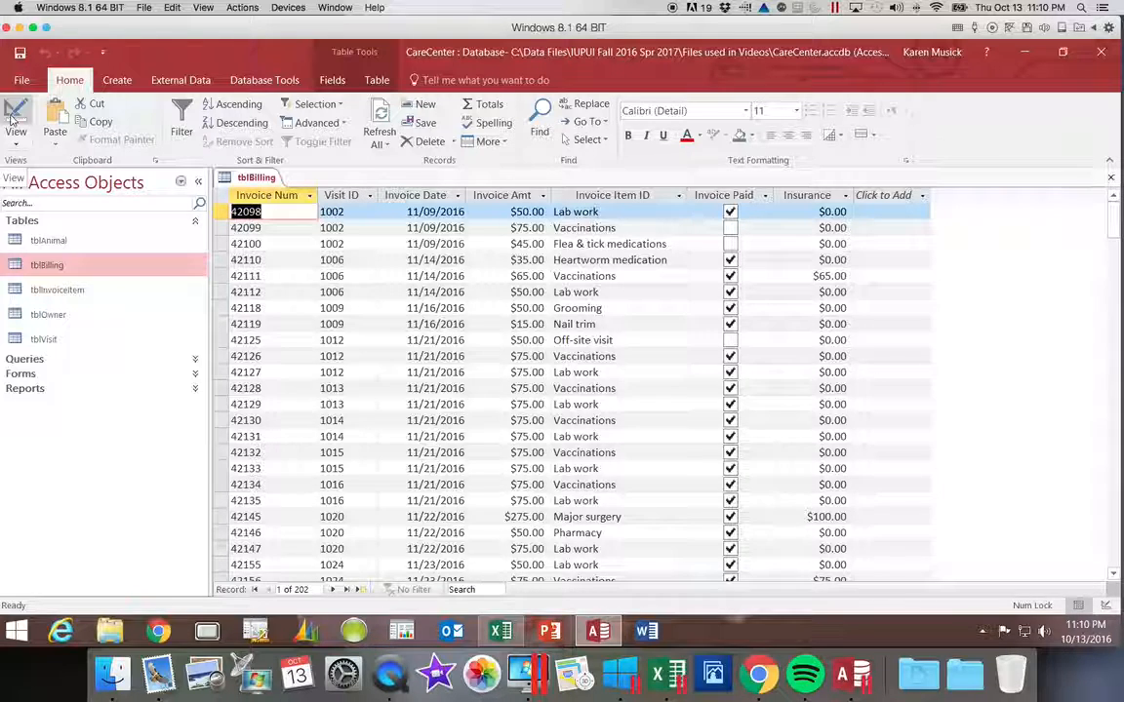
{"action": "key", "text": "Tab"}
{"action": "key", "text": "Tab"}
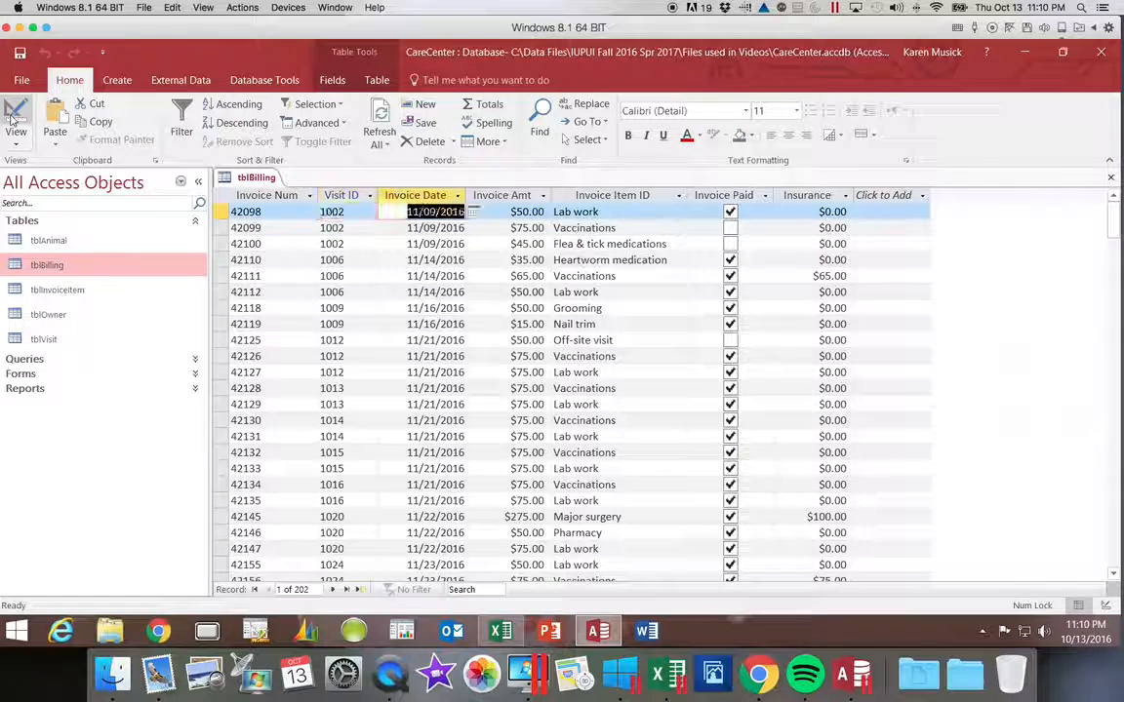
{"action": "key", "text": "Tab"}
{"action": "key", "text": "Tab"}
{"action": "key", "text": "Tab"}
{"action": "key", "text": "Tab"}
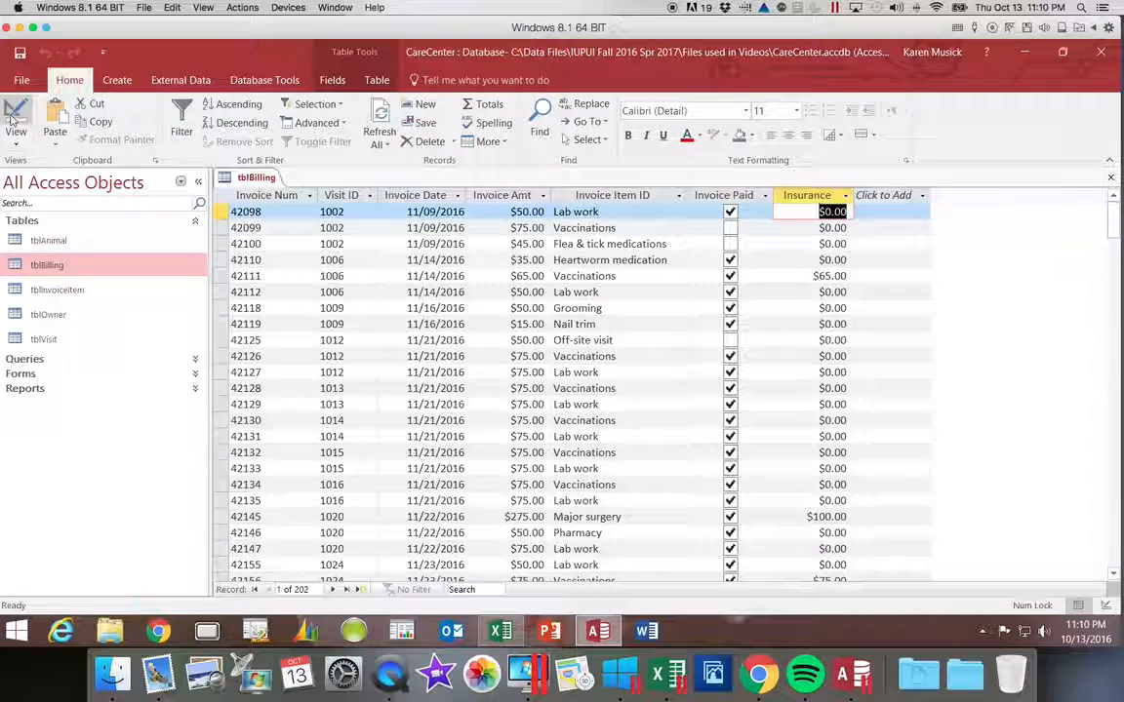
{"action": "type", "text": "75"}
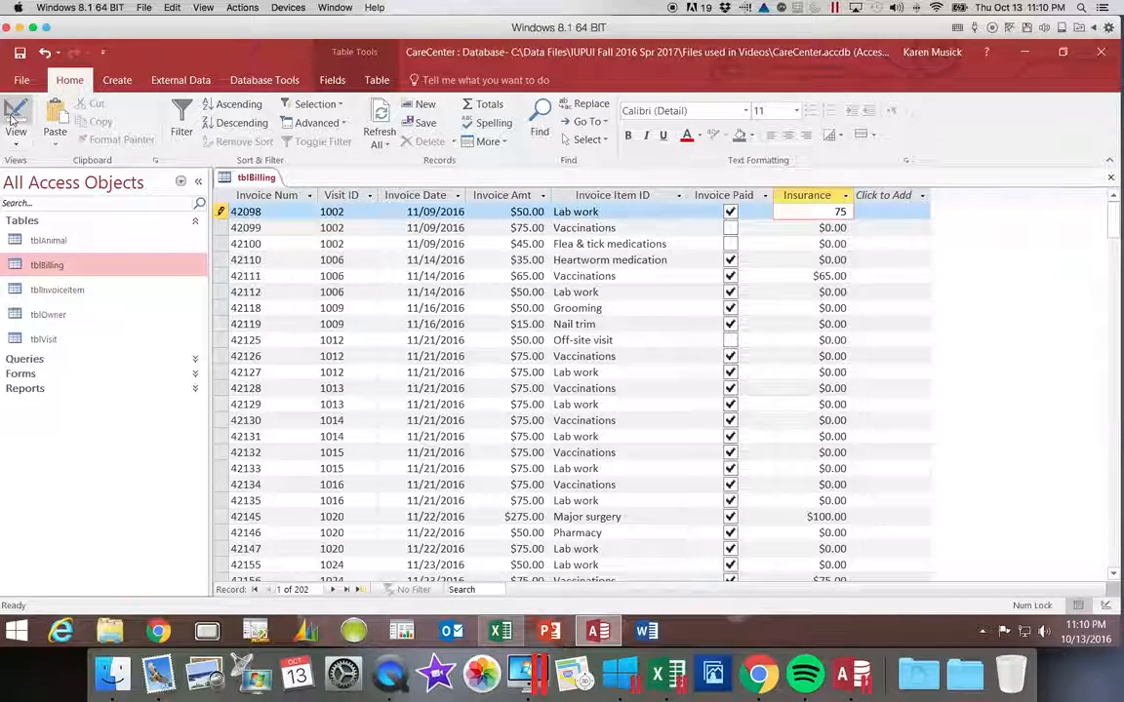
{"action": "key", "text": "Tab"}
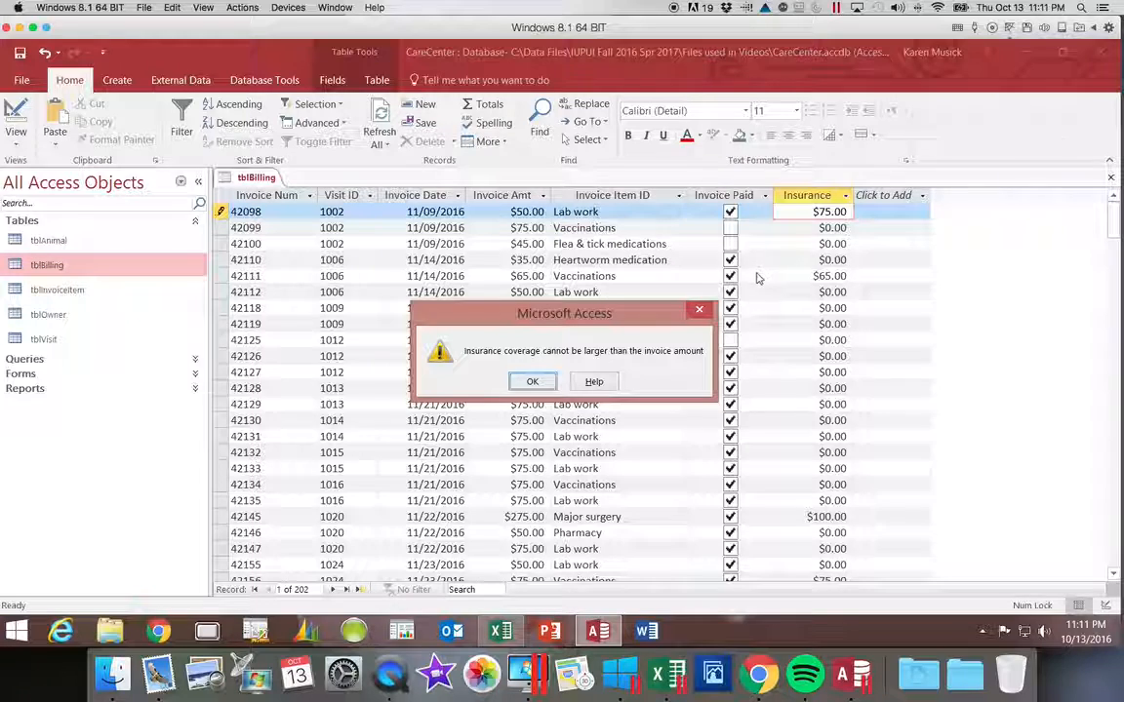
{"action": "left_click", "coordinate": [546, 382]}
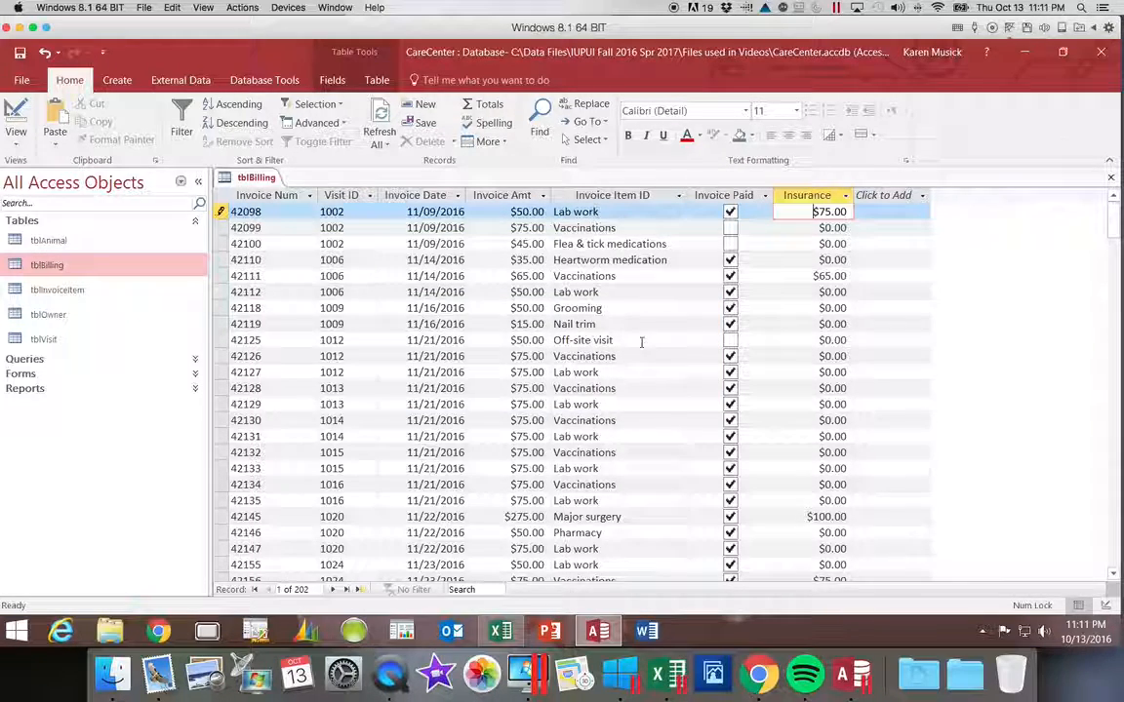
{"action": "key", "text": "Escape"}
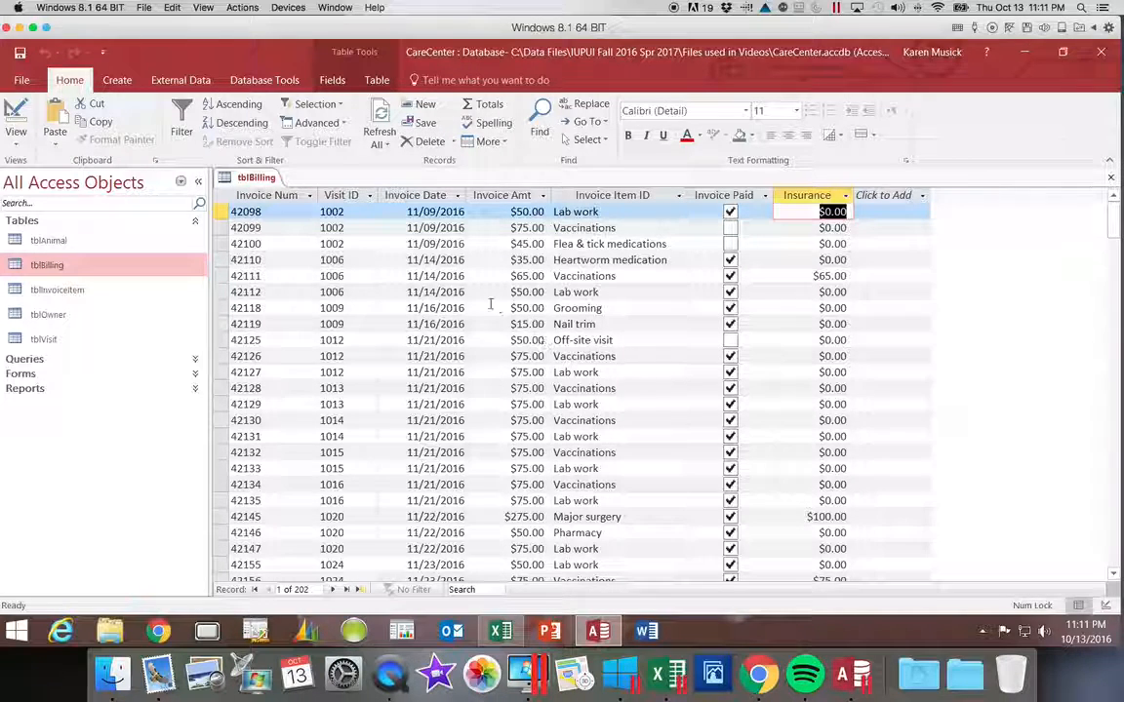
- Try to lower the fifth record's invoice amount to 50 and leave the record, and discard the change
{"action": "left_click", "coordinate": [377, 279]}
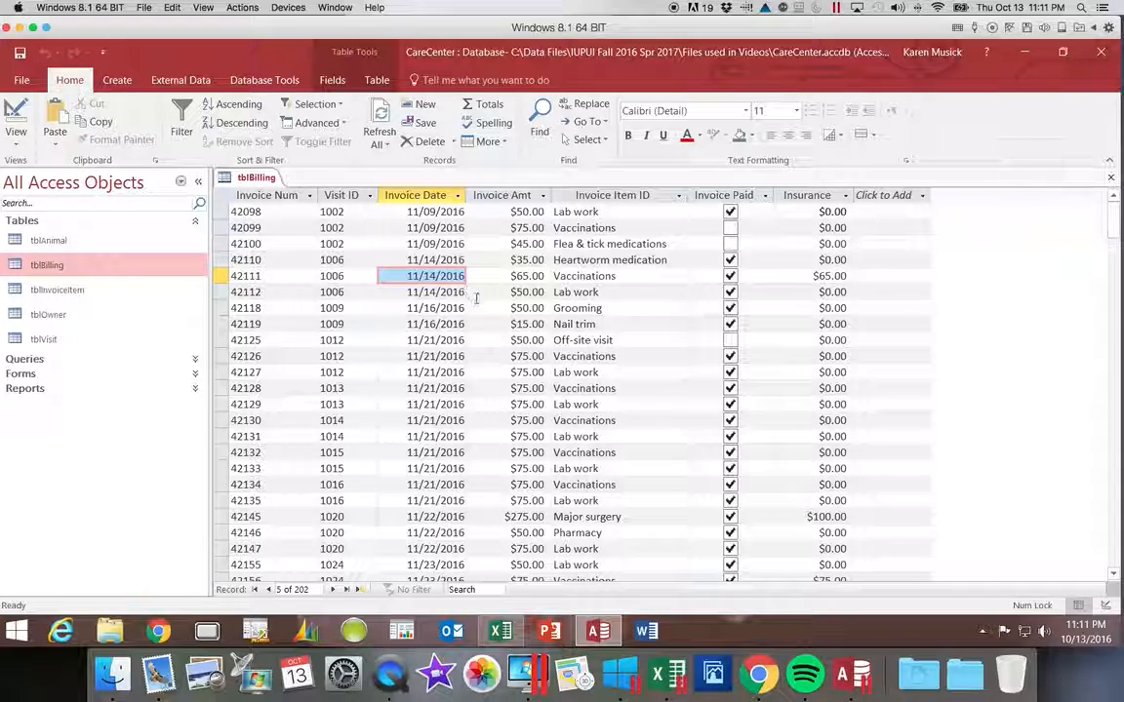
{"action": "double_click", "coordinate": [531, 280]}
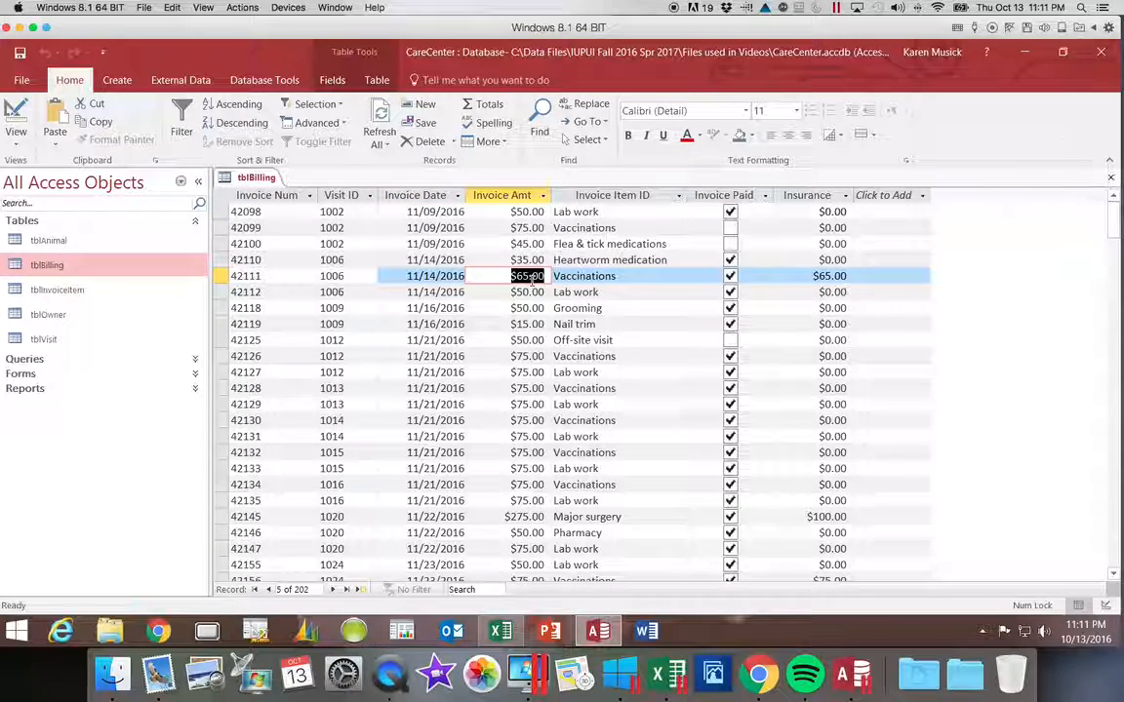
{"action": "type", "text": "0"}
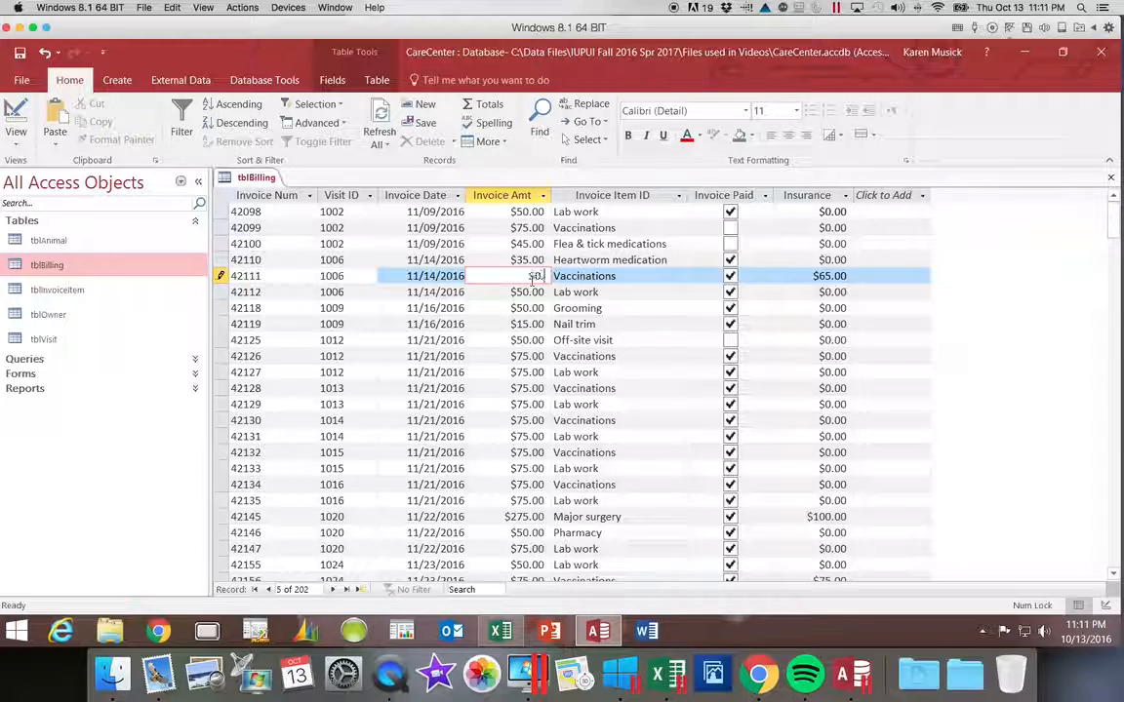
{"action": "key", "text": "Tab"}
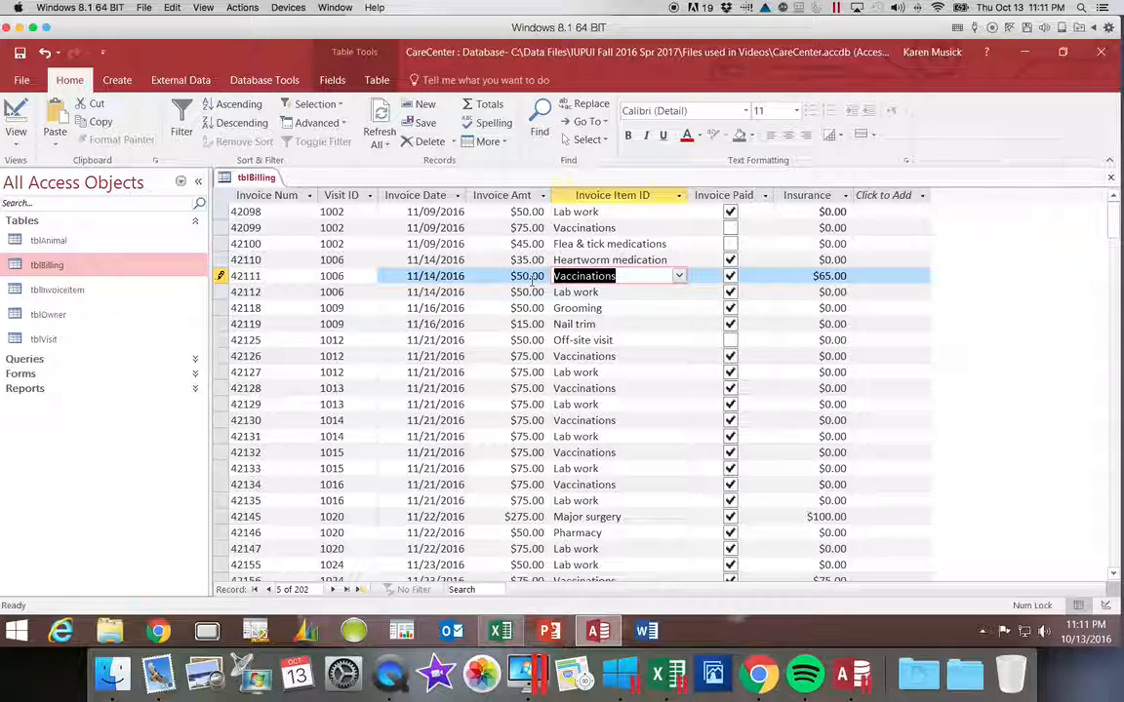
{"action": "key", "text": "Tab"}
{"action": "key", "text": "Tab"}
{"action": "key", "text": "Tab"}
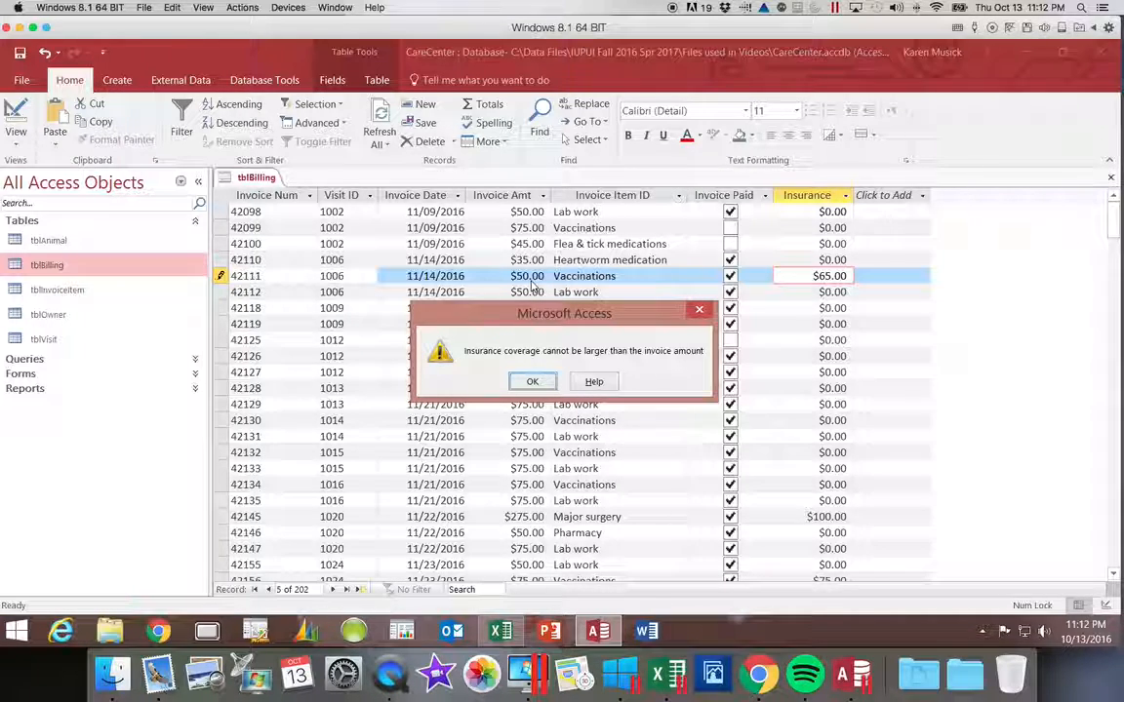
{"action": "left_click", "coordinate": [533, 381]}
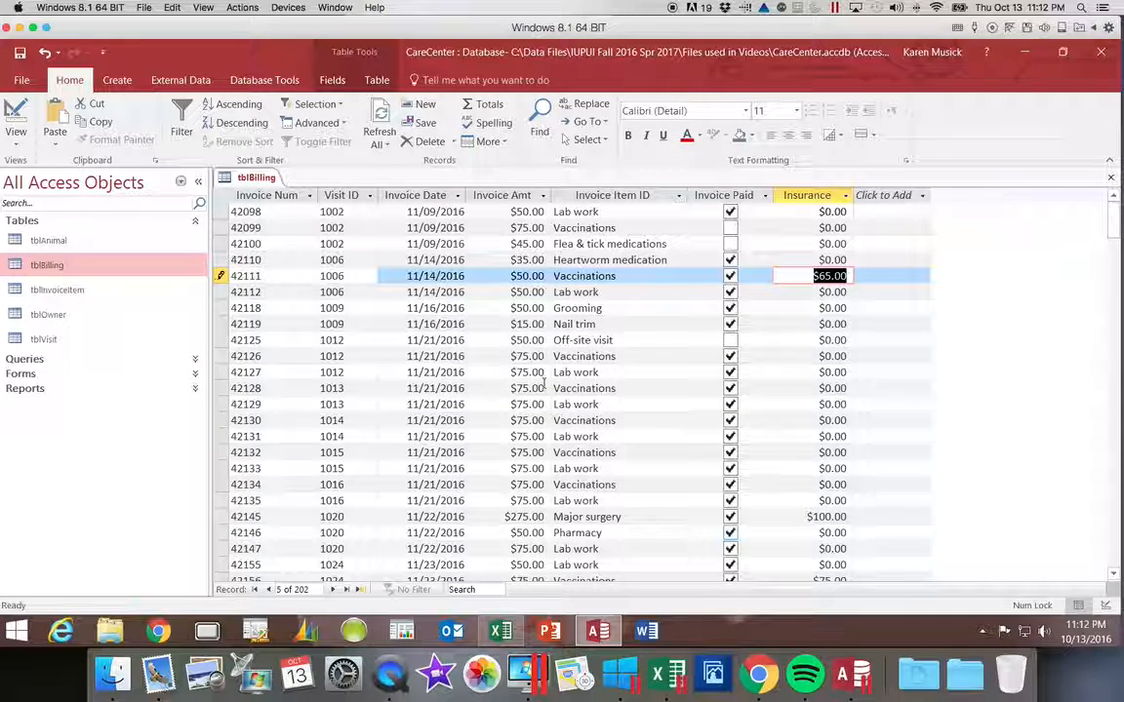
{"action": "key", "text": "Escape"}
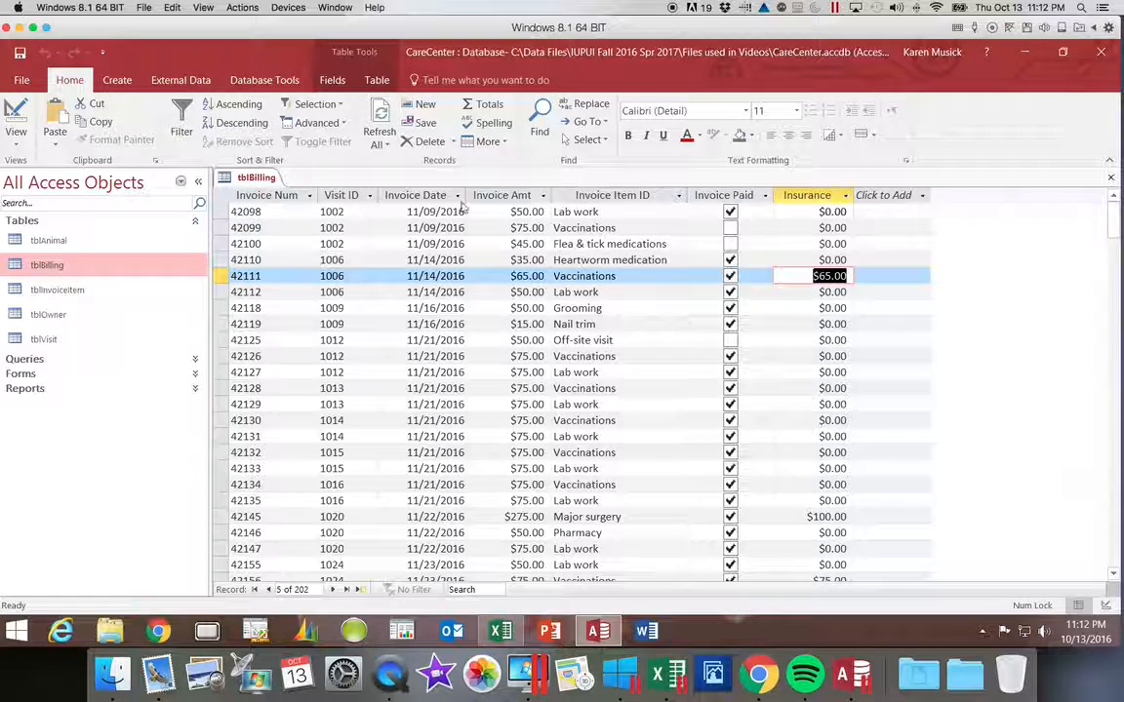
- Close tblBilling, review the field and table validation notes in the Excel workbook, and return to Access
{"action": "left_click", "coordinate": [1110, 178]}
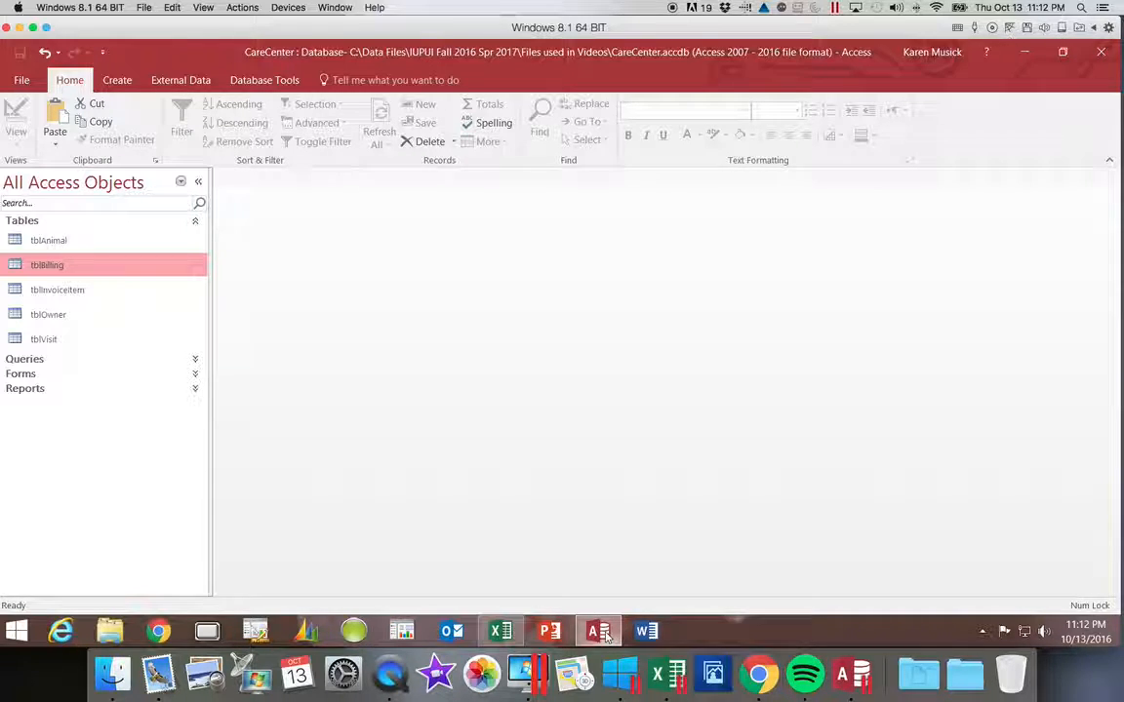
{"action": "left_click", "coordinate": [501, 632]}
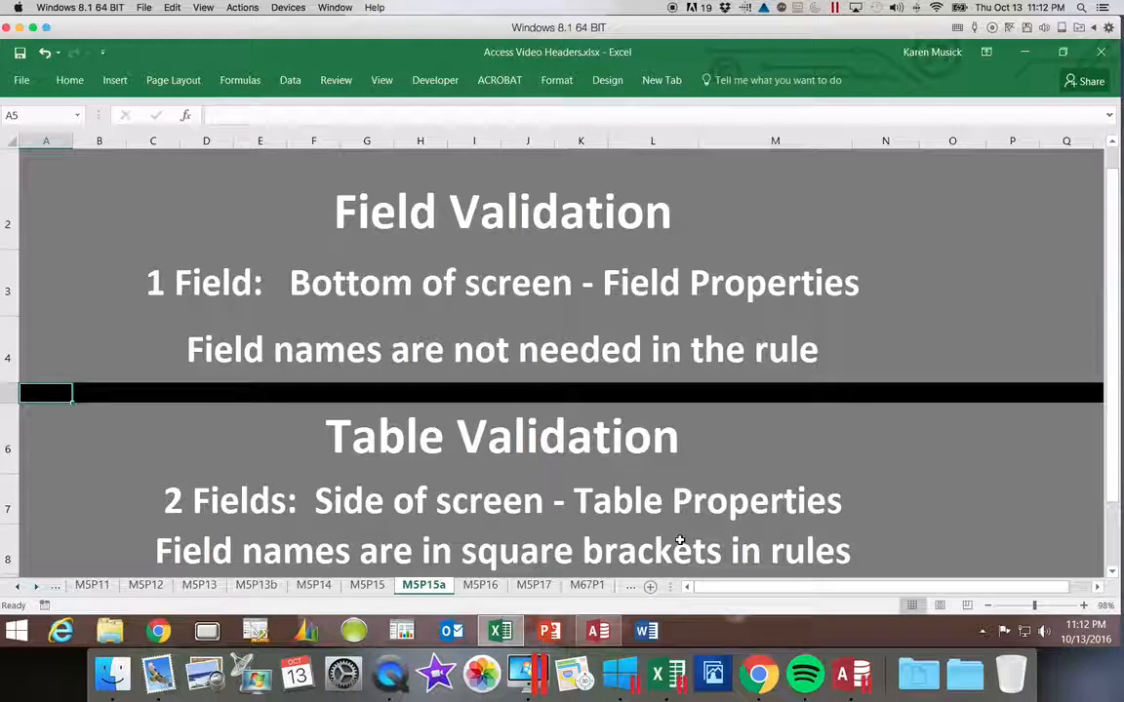
{"action": "left_click", "coordinate": [601, 637]}
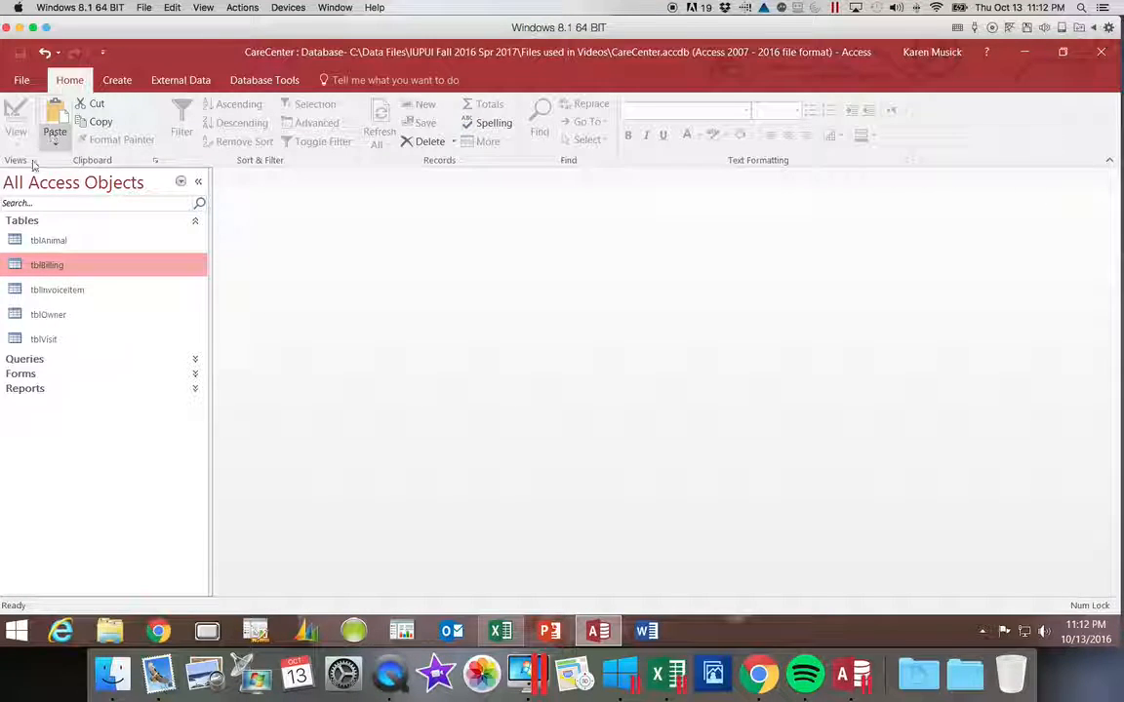
- Reopen tblBilling in Design View and compare the InvoiceAmt field's and the table's validation properties with the notes in Excel
{"action": "double_click", "coordinate": [41, 261]}
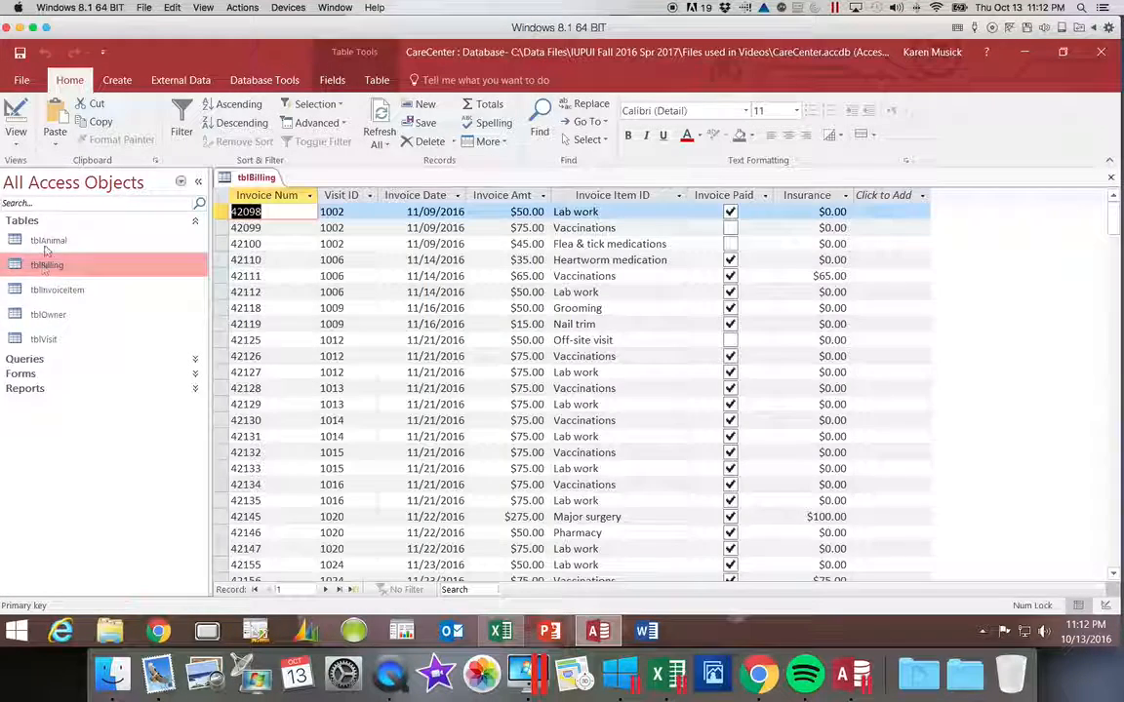
{"action": "left_click", "coordinate": [16, 115]}
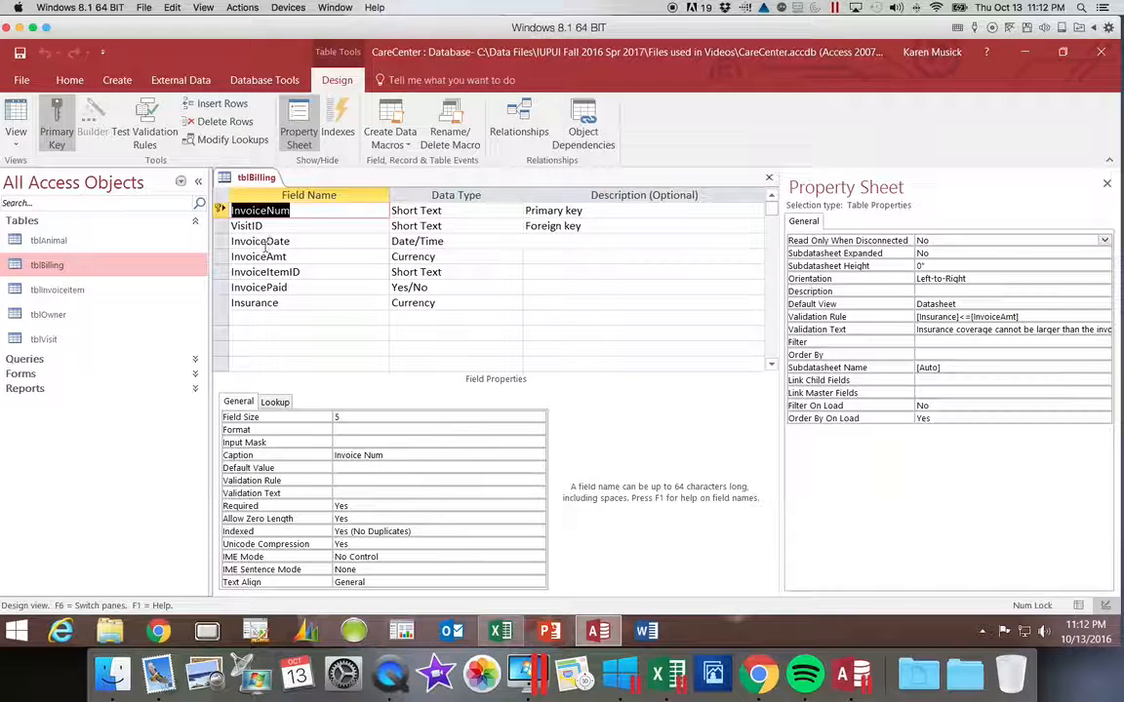
{"action": "left_click", "coordinate": [246, 257]}
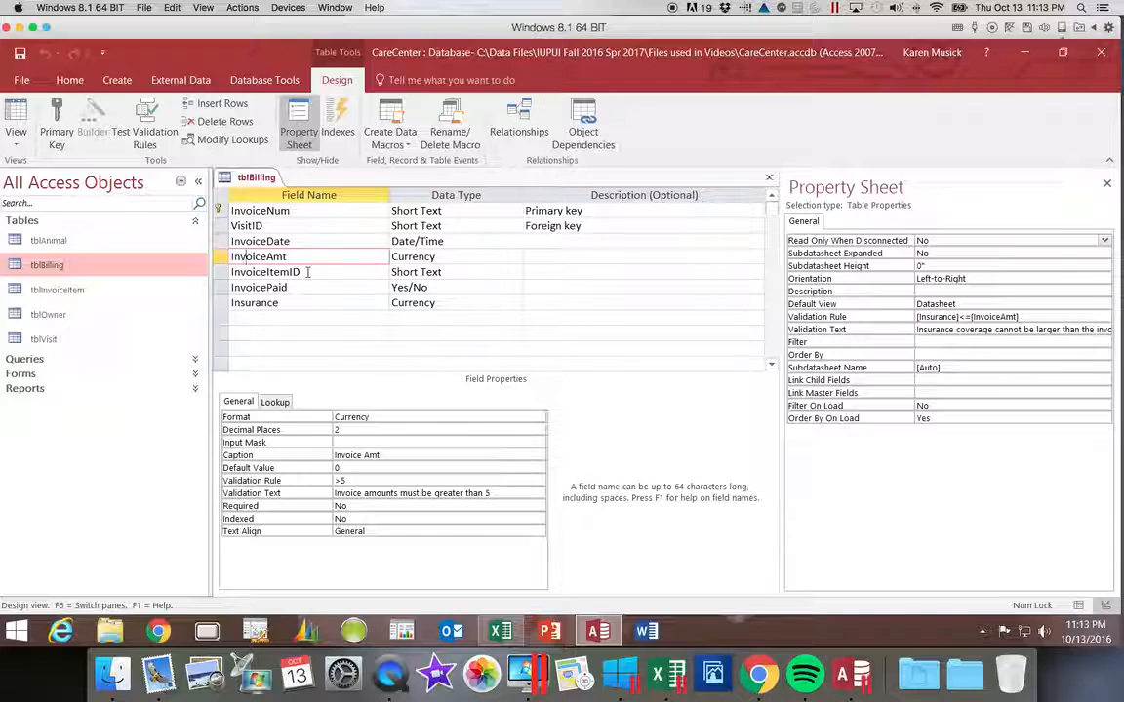
{"action": "left_click", "coordinate": [501, 632]}
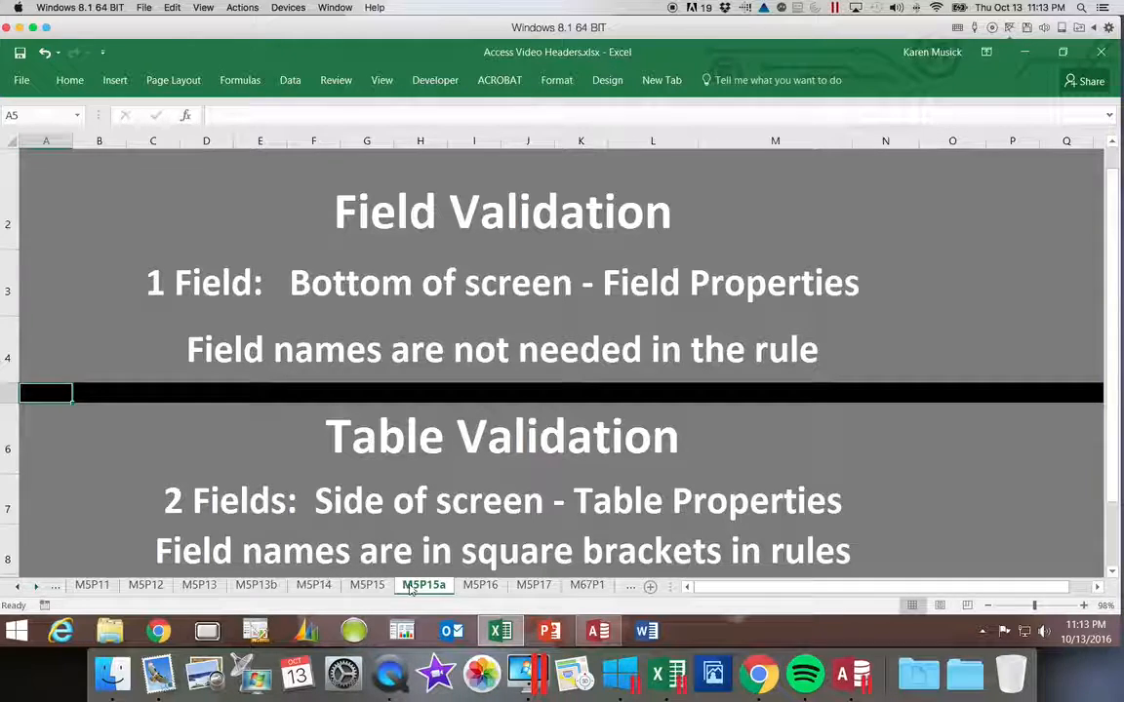
{"action": "left_click", "coordinate": [598, 631]}
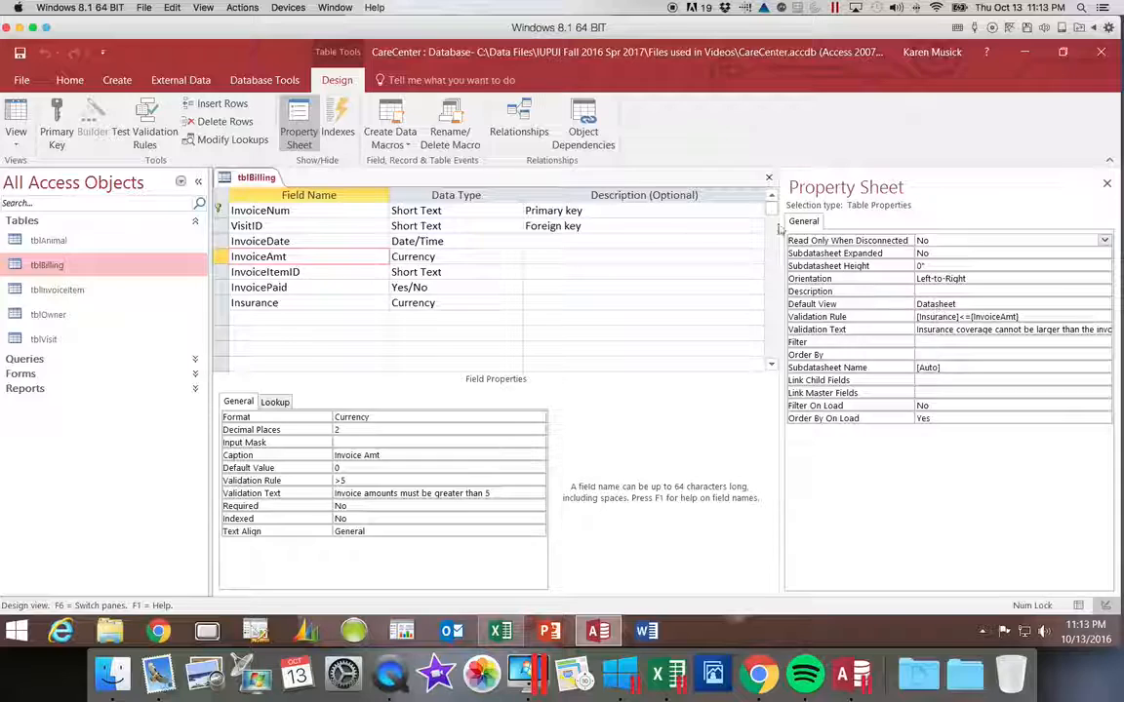
- Close tblBilling's Design View and switch to the validation notes in Excel
{"action": "left_click", "coordinate": [769, 180]}
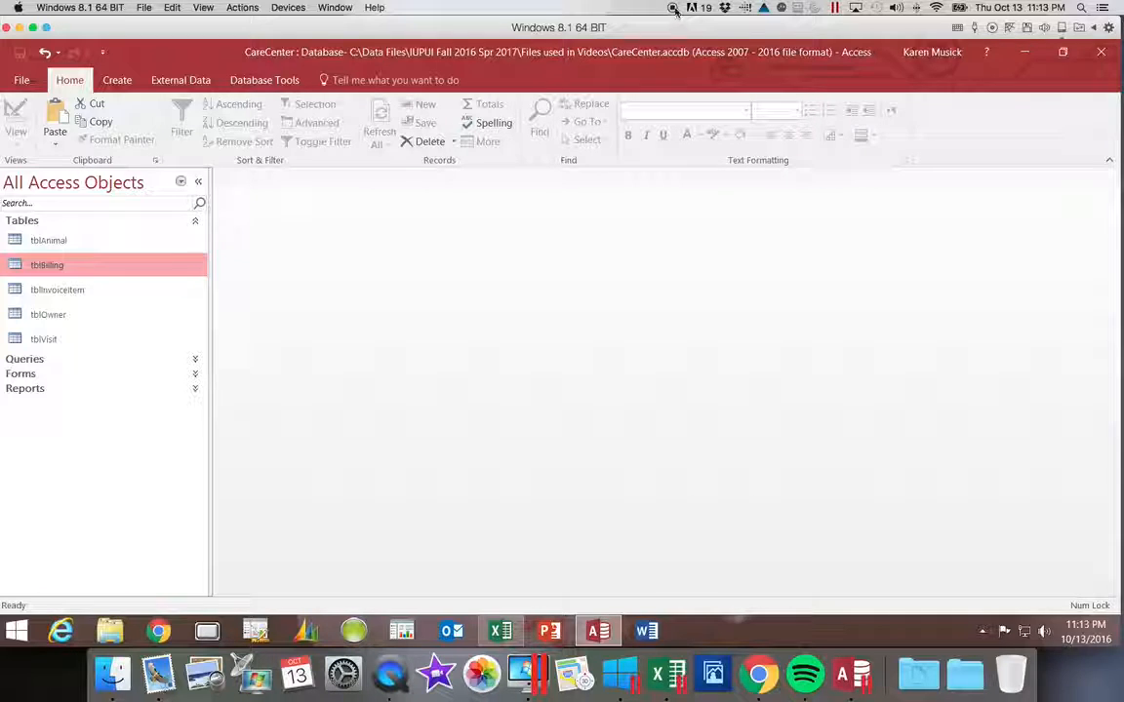
{"action": "left_click", "coordinate": [501, 632]}
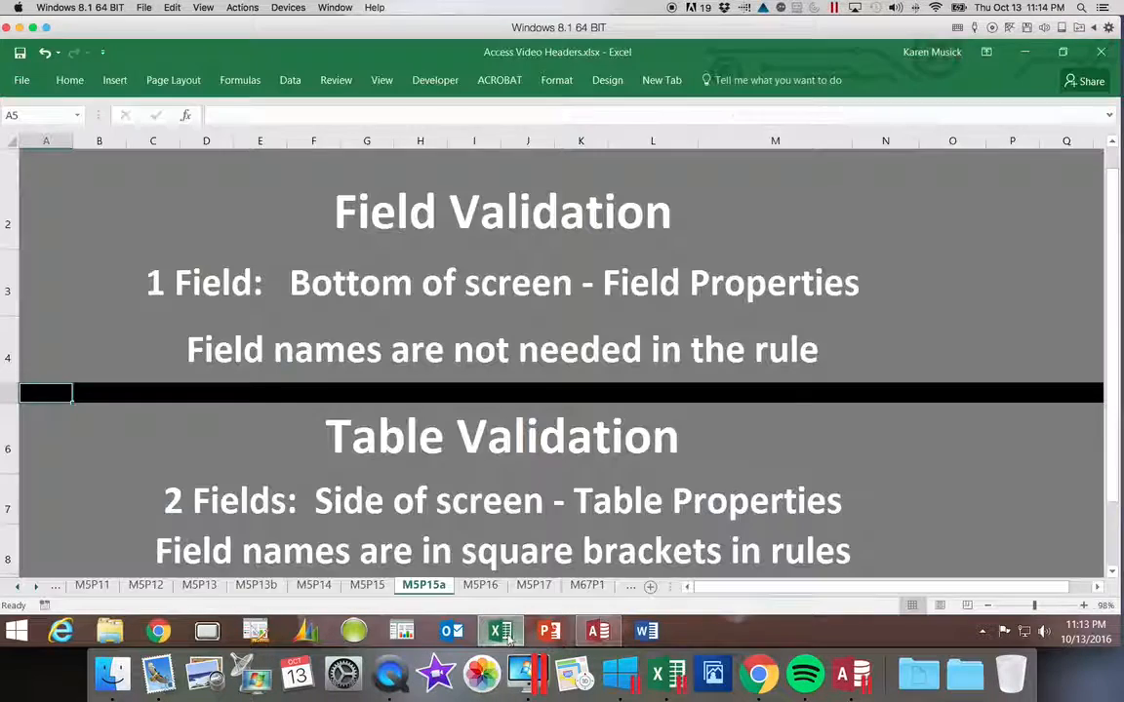